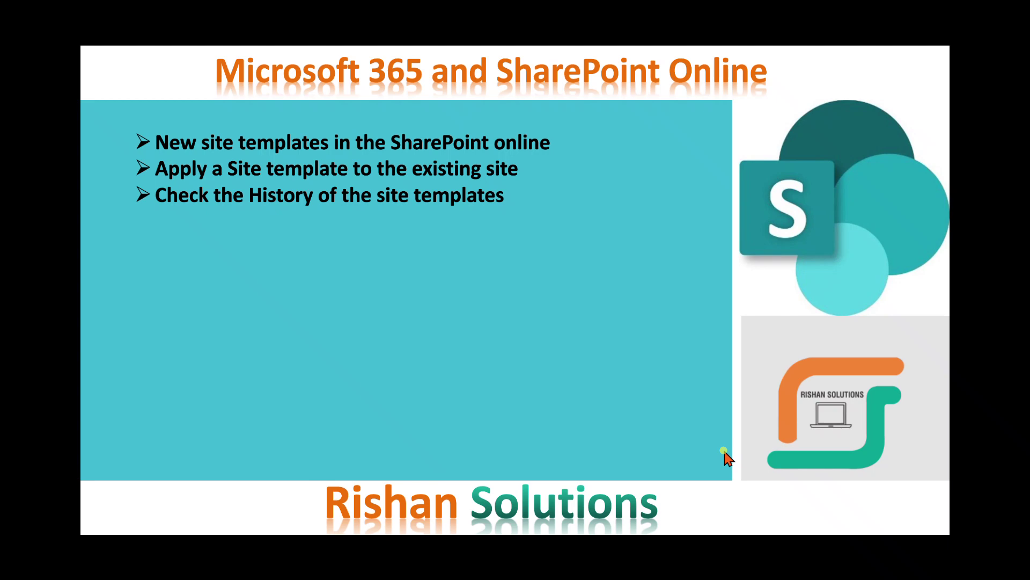
Switch to the Rishan Solutions site in Edge and open Apply a site template from Settings.
{"action": "key", "text": "alt+Tab"}
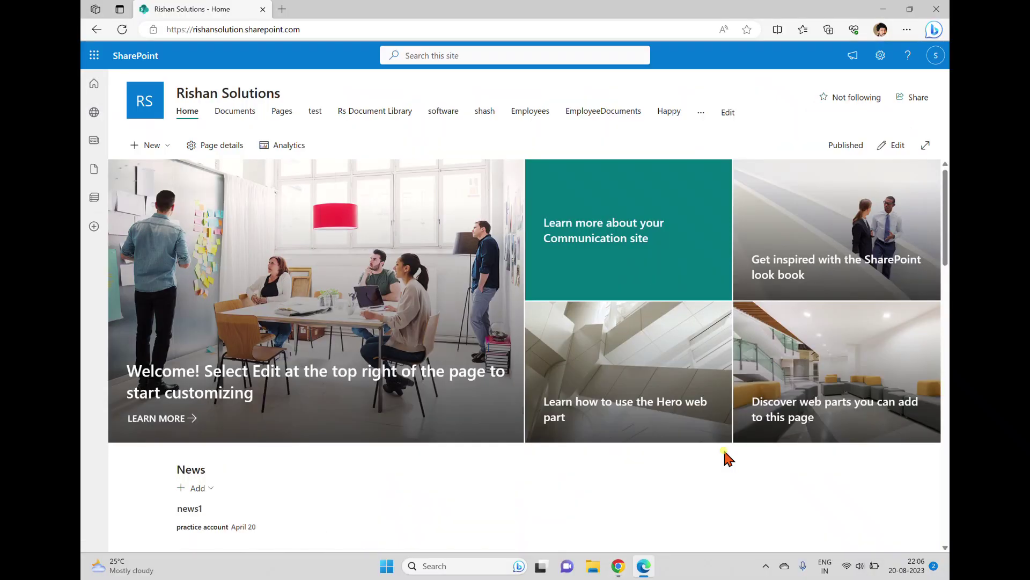
{"action": "left_click", "coordinate": [881, 56]}
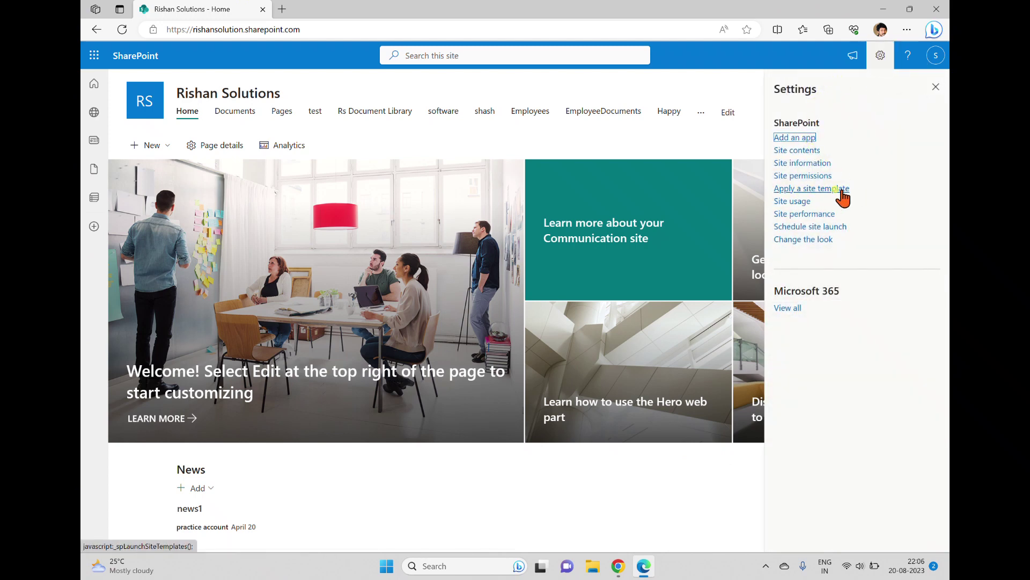
{"action": "left_click", "coordinate": [824, 189]}
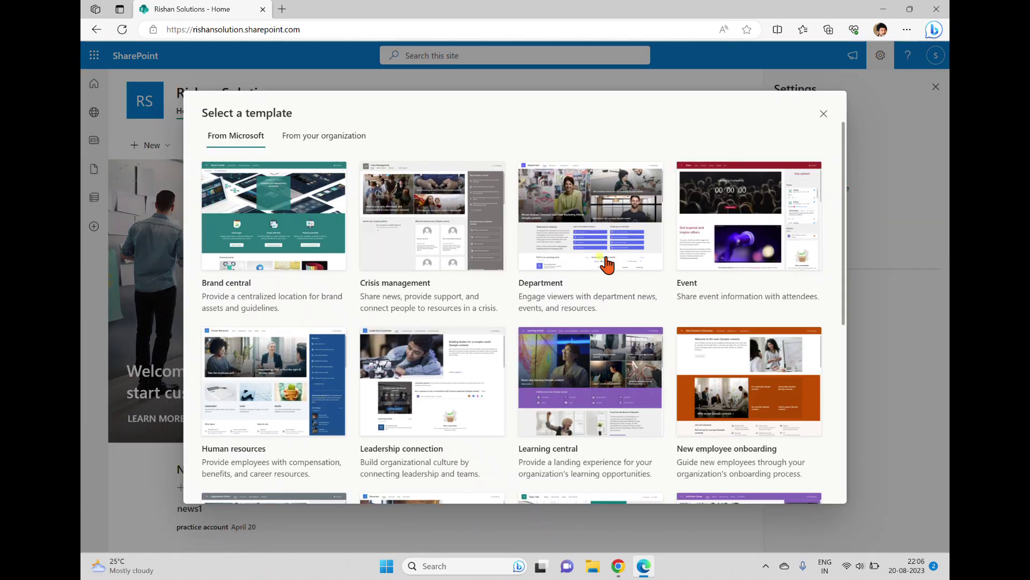
{"action": "mouse_move", "coordinate": [276, 231]}
{"action": "mouse_move", "coordinate": [778, 349]}
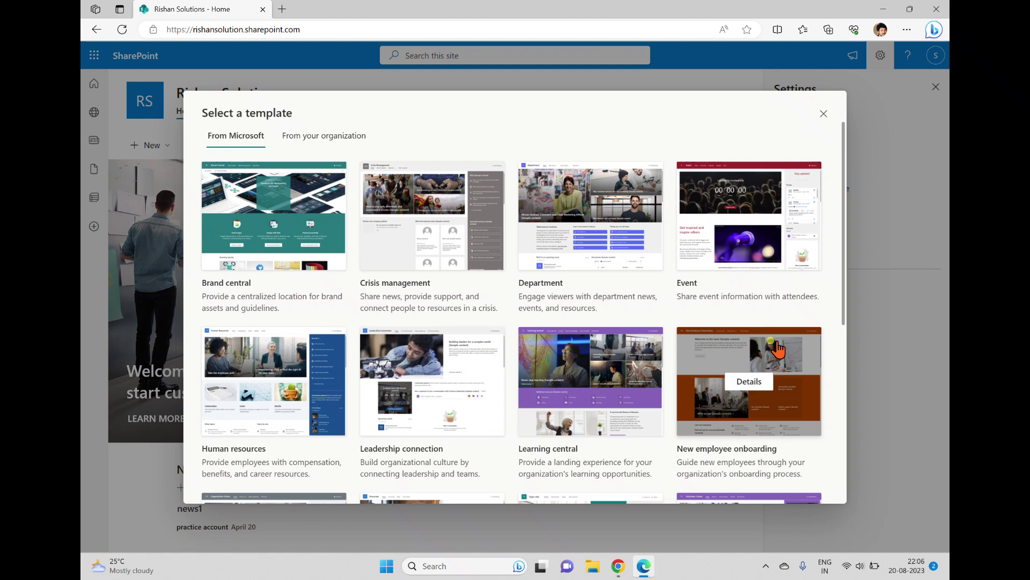
{"action": "left_click", "coordinate": [337, 132]}
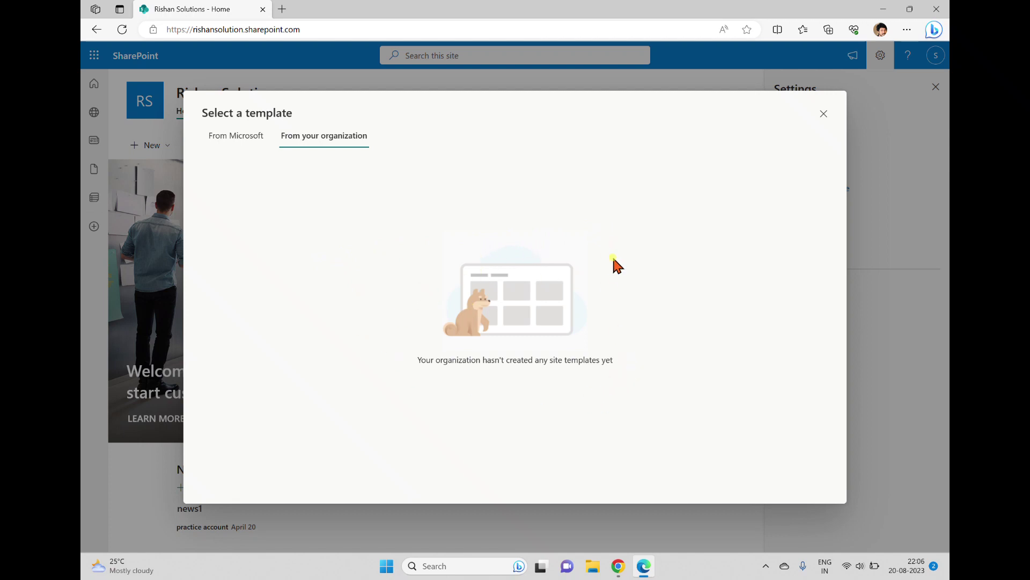
{"action": "left_click", "coordinate": [238, 139]}
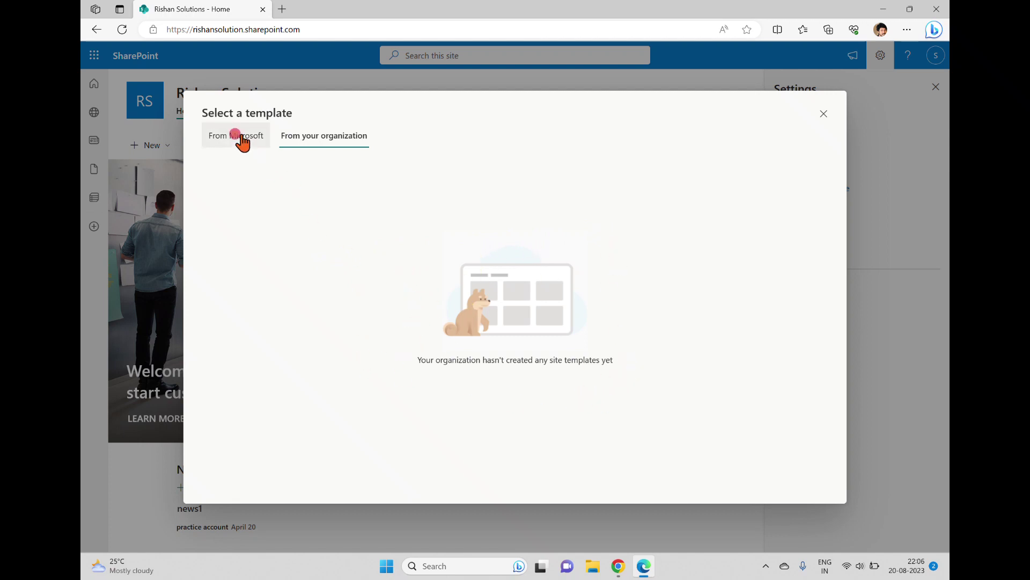
{"action": "mouse_move", "coordinate": [255, 220]}
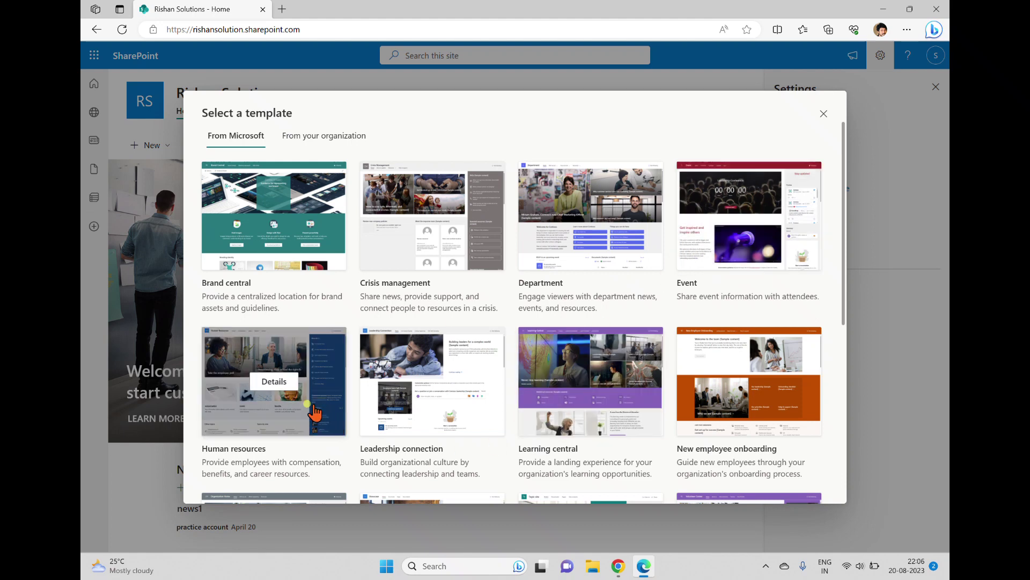
{"action": "scroll", "coordinate": [422, 372], "scroll_direction": "down", "scroll_amount": 2}
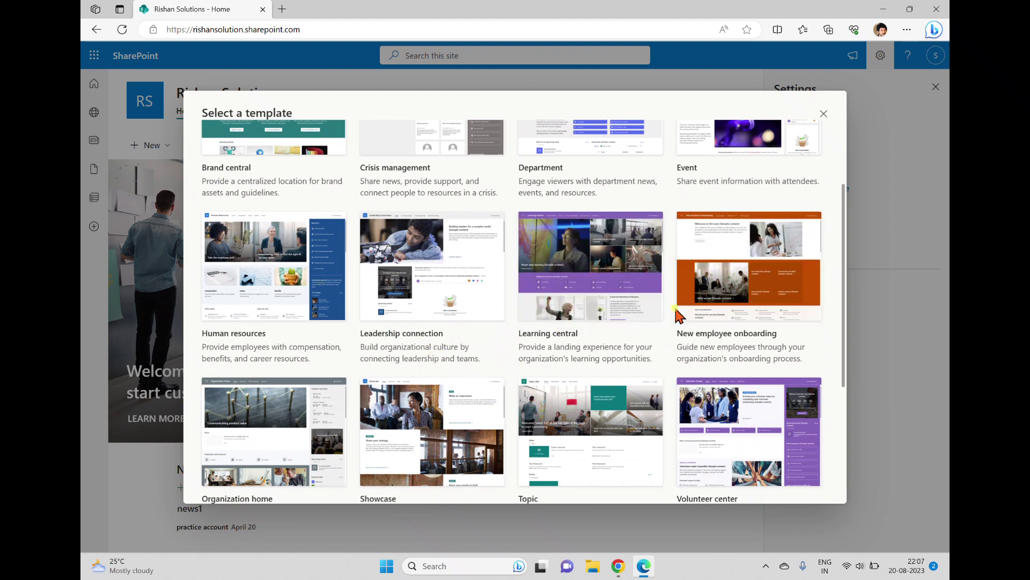
{"action": "scroll", "coordinate": [758, 321], "scroll_direction": "down", "scroll_amount": 3}
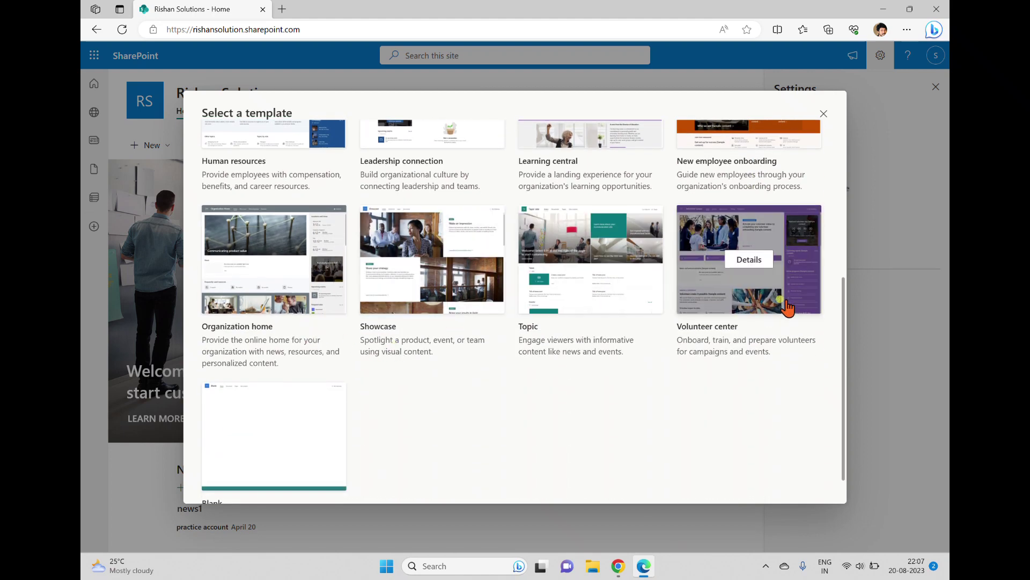
{"action": "scroll", "coordinate": [784, 306], "scroll_direction": "down", "scroll_amount": 1}
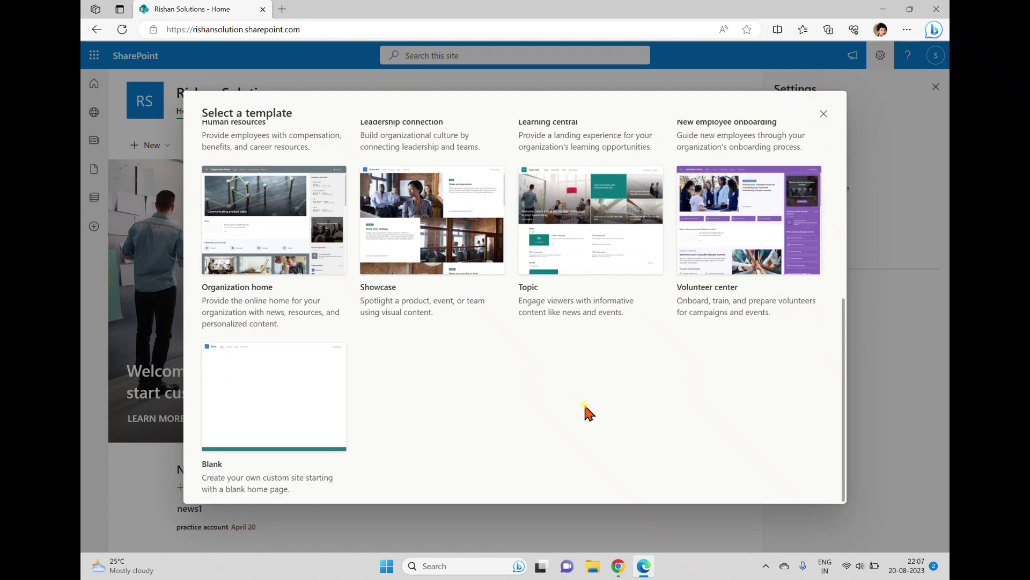
{"action": "scroll", "coordinate": [554, 344], "scroll_direction": "up", "scroll_amount": 3}
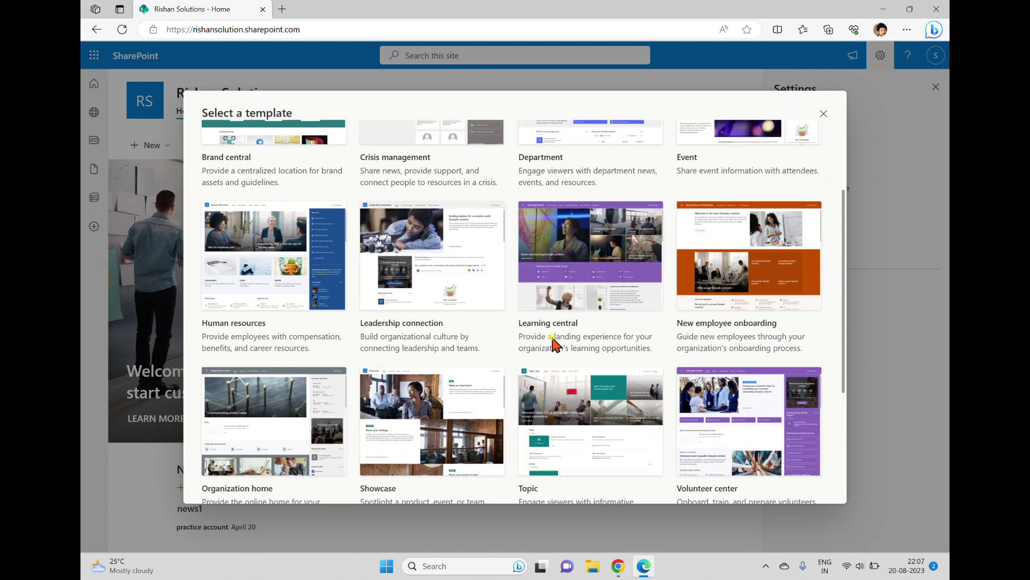
{"action": "scroll", "coordinate": [555, 344], "scroll_direction": "up", "scroll_amount": 2}
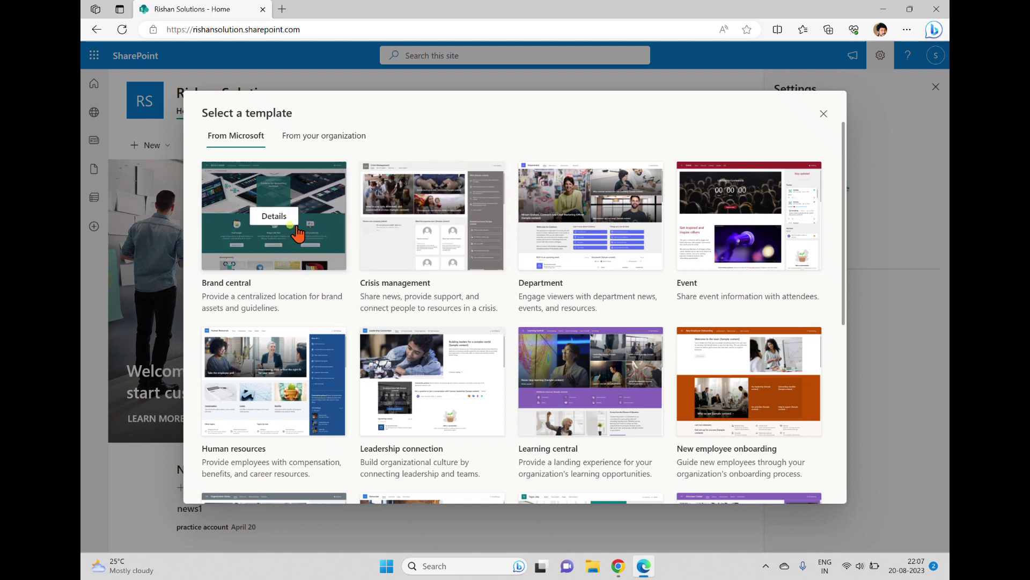
{"action": "scroll", "coordinate": [582, 250], "scroll_direction": "down", "scroll_amount": 2}
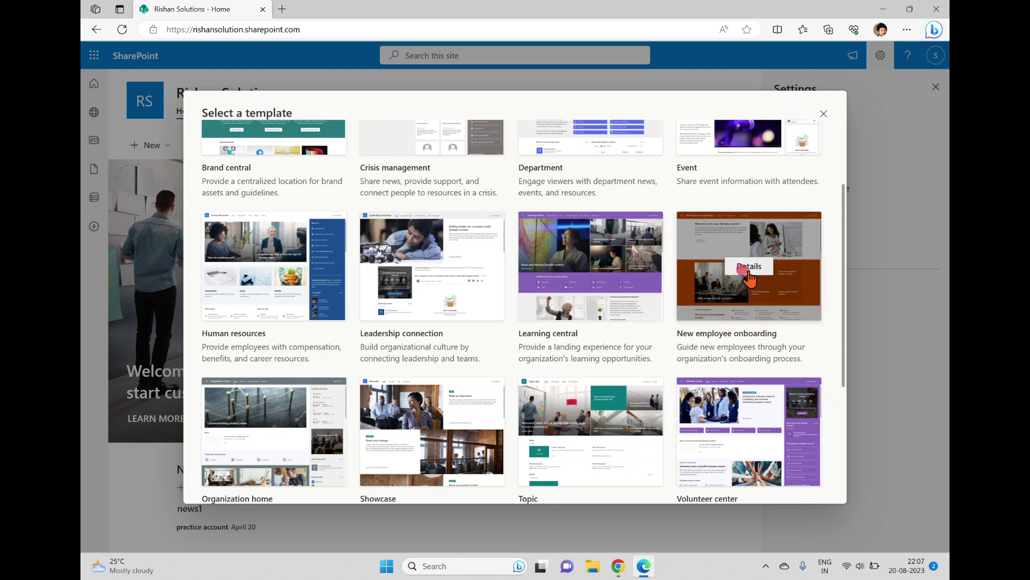
Open the New employee onboarding template details and highlight its Site capabilities heading.
{"action": "left_click", "coordinate": [749, 267]}
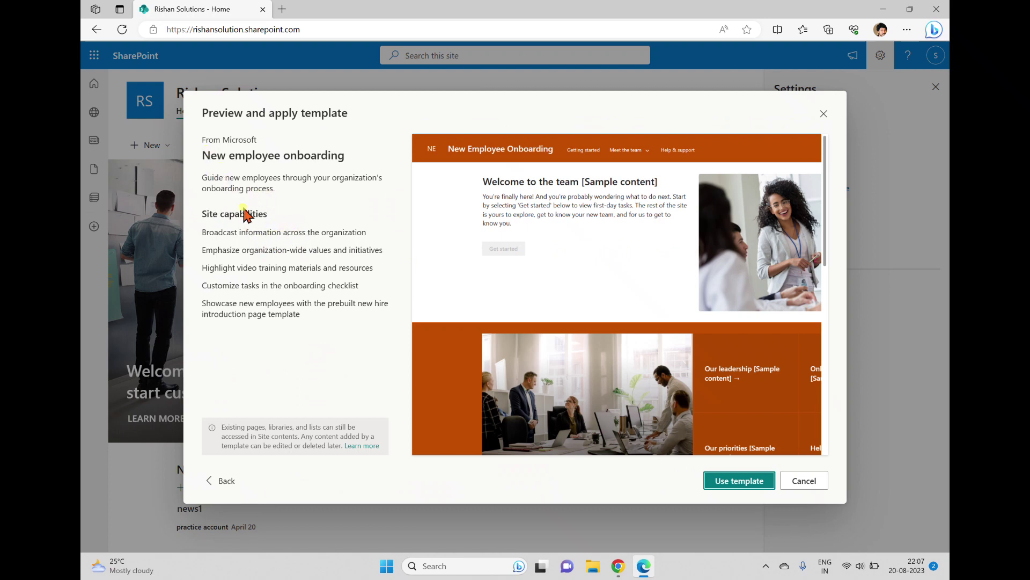
{"action": "left_click_drag", "start_coordinate": [262, 214], "coordinate": [205, 221]}
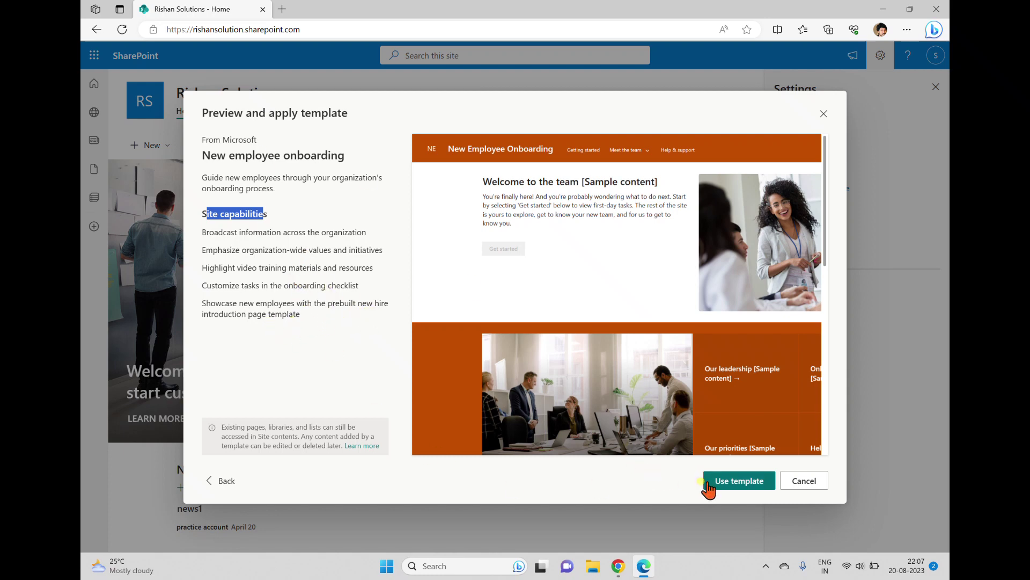
Apply the New employee onboarding template and scroll through the restyled home page's sample content.
{"action": "left_click", "coordinate": [733, 479]}
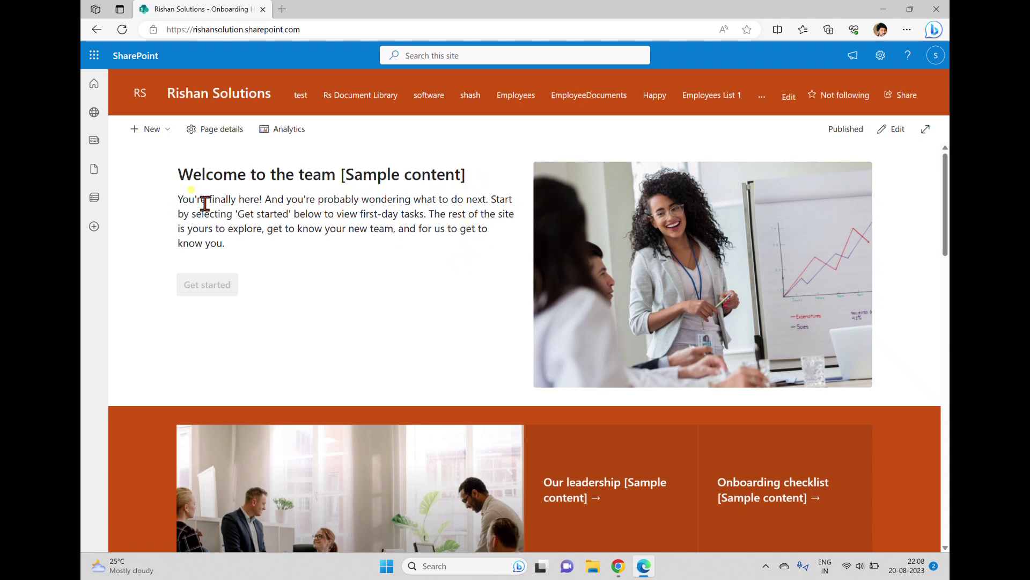
{"action": "left_click_drag", "start_coordinate": [948, 248], "coordinate": [949, 314]}
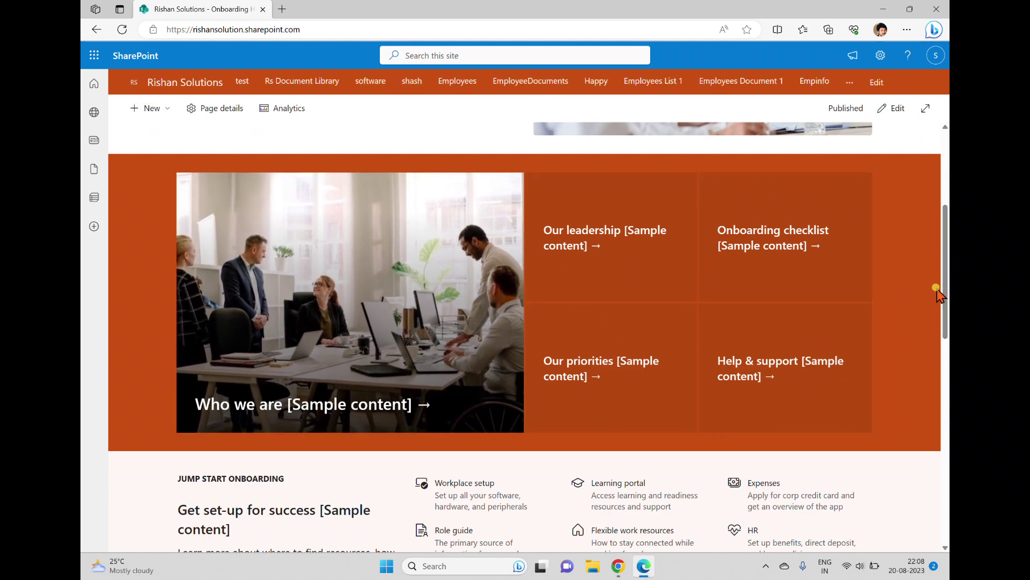
{"action": "left_click_drag", "start_coordinate": [946, 301], "coordinate": [951, 504]}
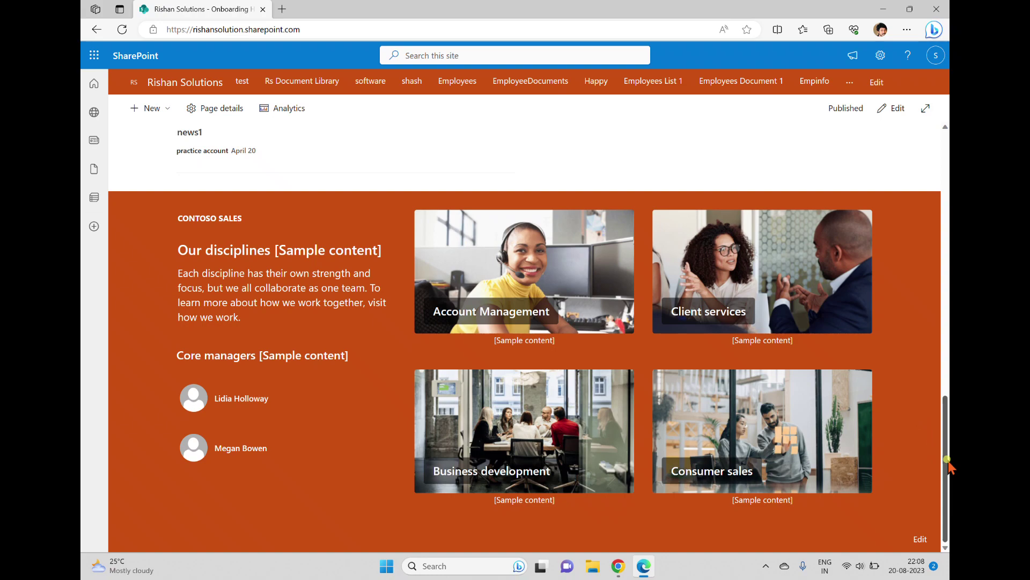
{"action": "left_click_drag", "start_coordinate": [947, 464], "coordinate": [946, 124]}
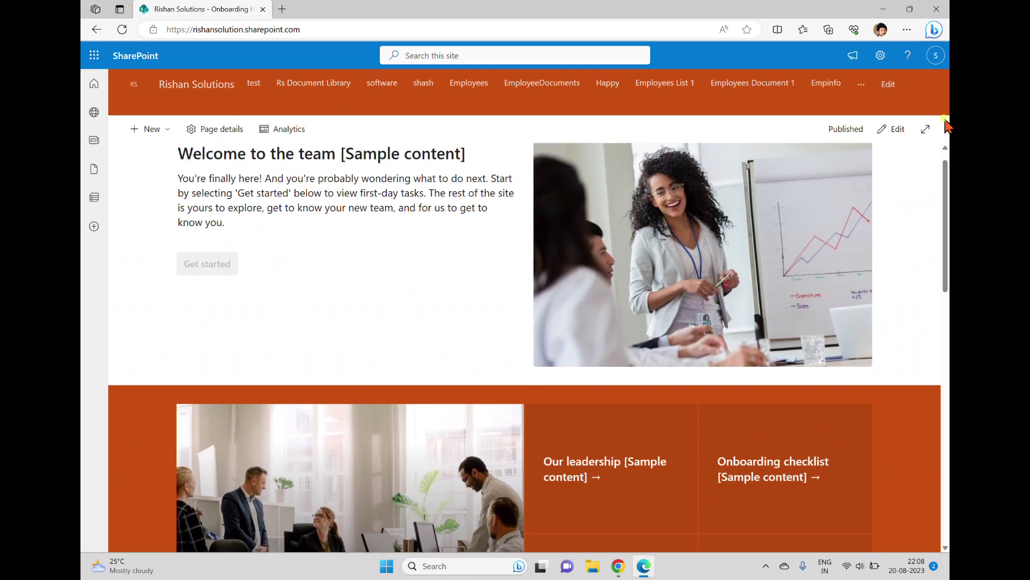
Open Site contents from the gear menu and scroll down to Site Pages with 14 items.
{"action": "left_click", "coordinate": [880, 55]}
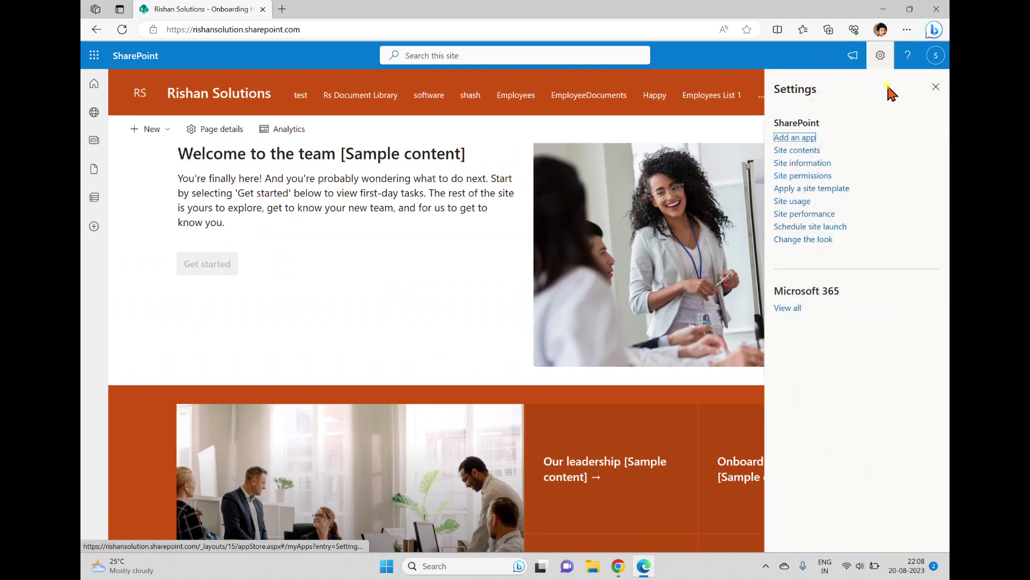
{"action": "left_click", "coordinate": [808, 153]}
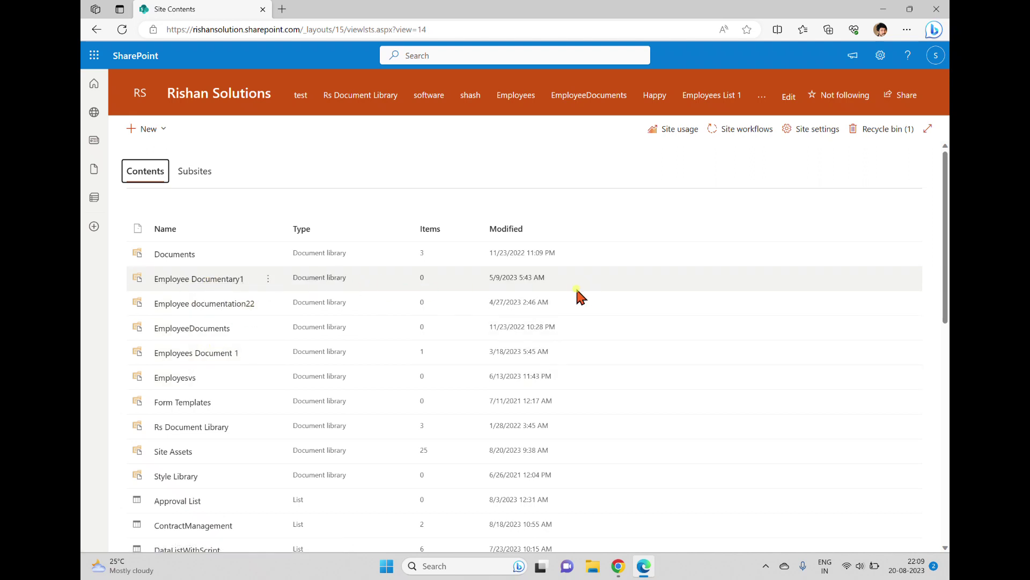
{"action": "scroll", "coordinate": [466, 373], "scroll_direction": "down", "scroll_amount": 2}
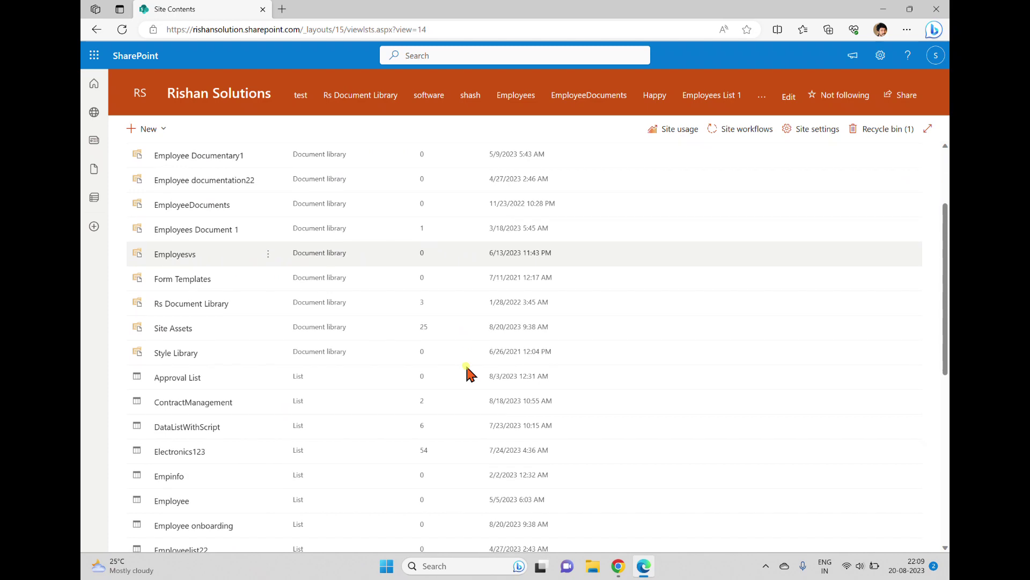
{"action": "scroll", "coordinate": [468, 376], "scroll_direction": "down", "scroll_amount": 7}
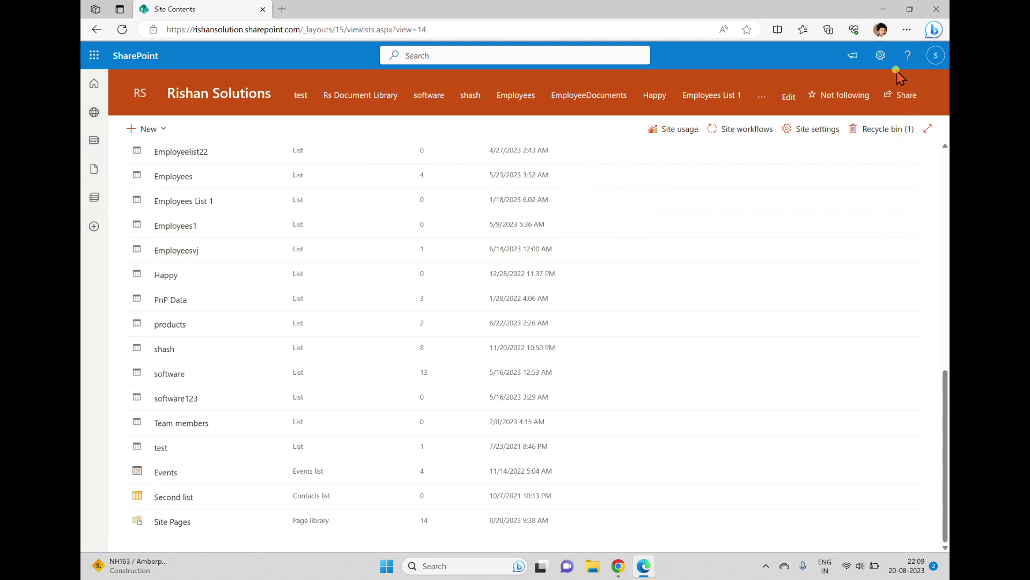
View the template history under Site information, showing New employee onboarding applied 8/20/2023, then close it.
{"action": "left_click", "coordinate": [870, 61]}
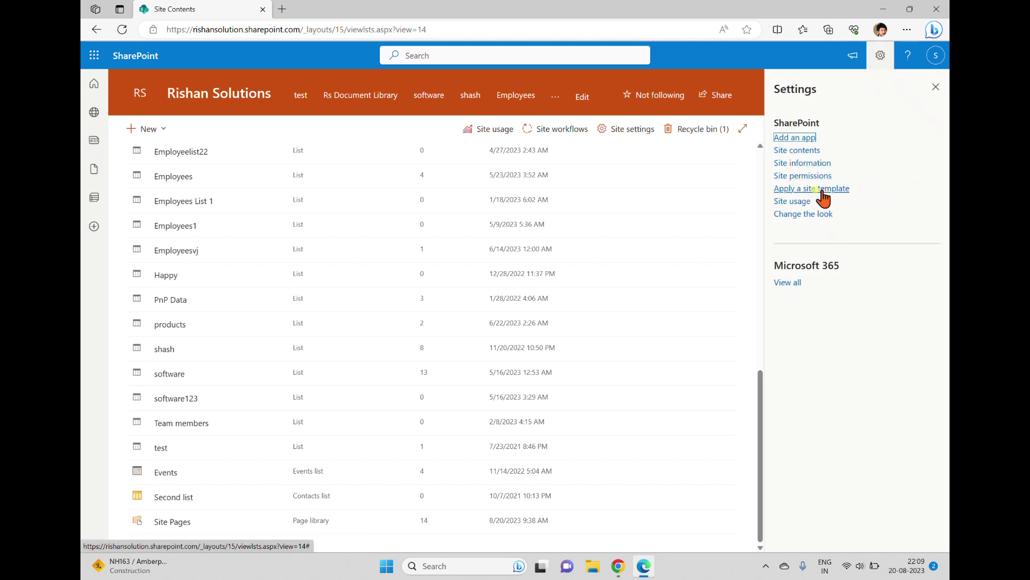
{"action": "left_click", "coordinate": [803, 164]}
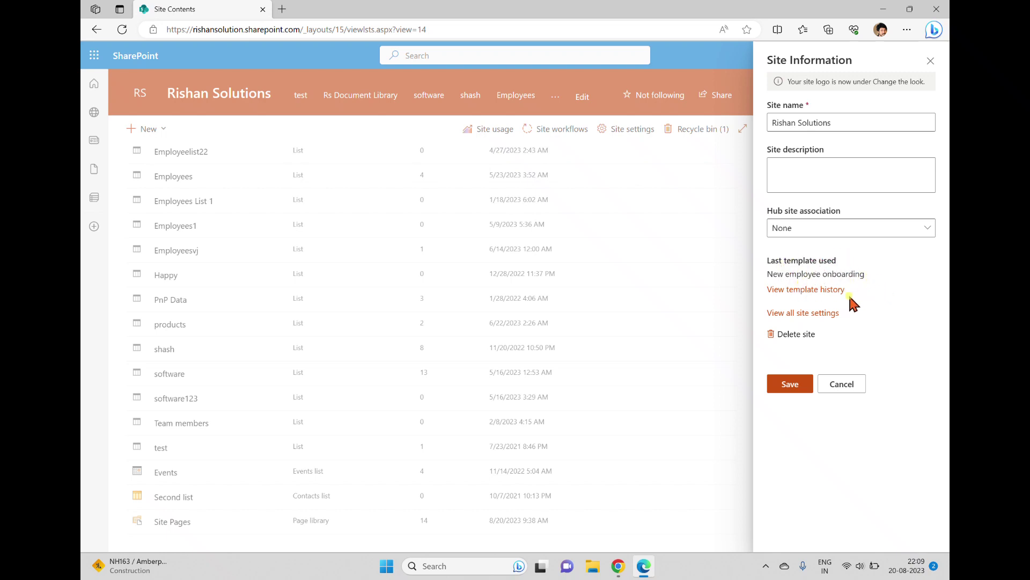
{"action": "left_click", "coordinate": [802, 291]}
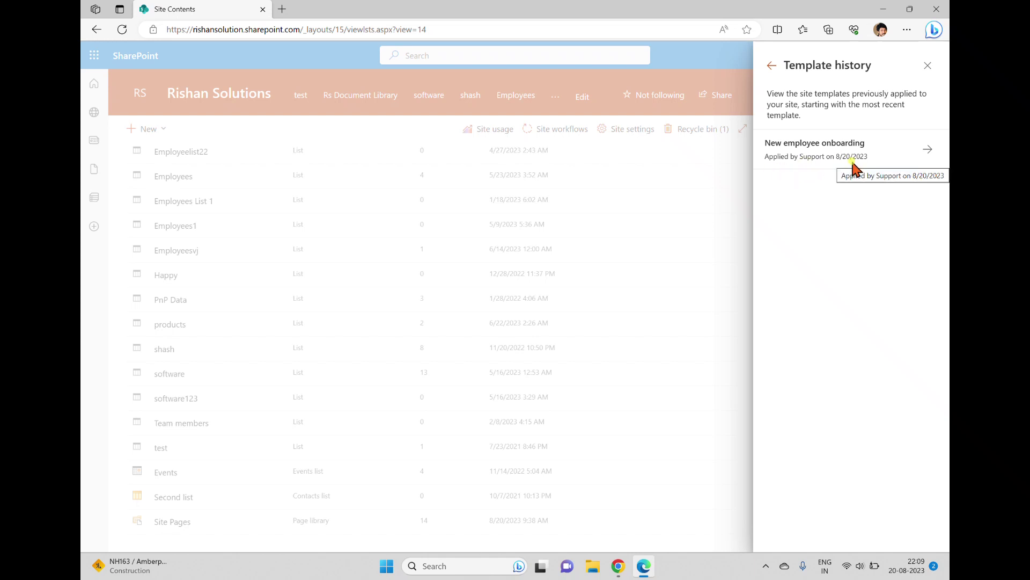
{"action": "left_click", "coordinate": [927, 68]}
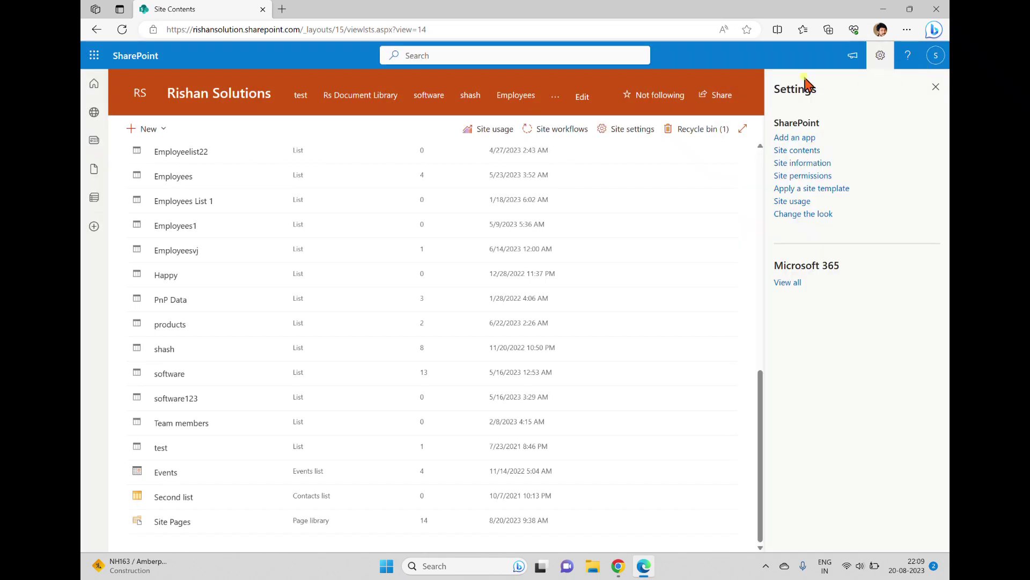
Reopen the site template gallery and preview the Learning central template.
{"action": "left_click", "coordinate": [810, 189]}
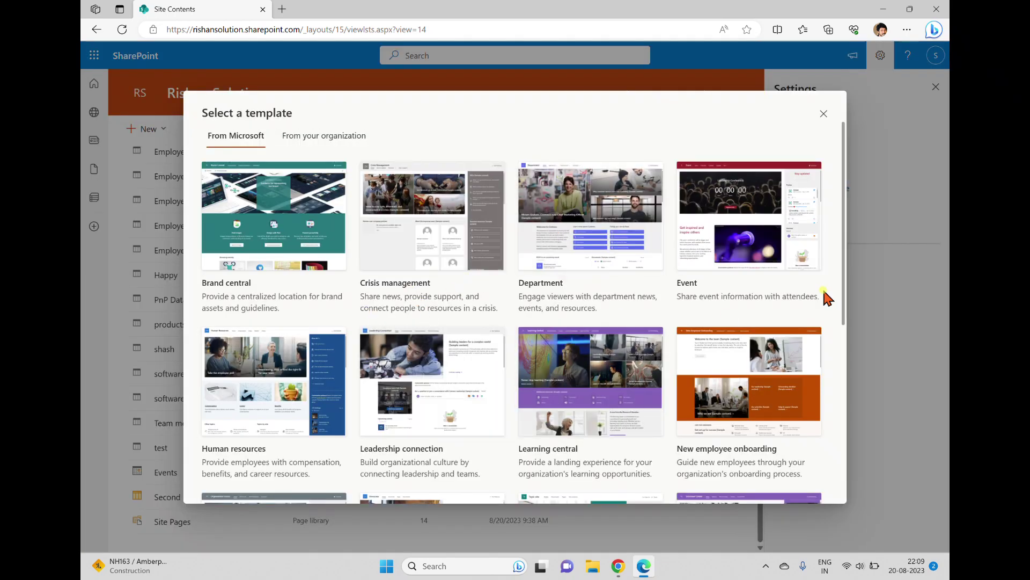
{"action": "scroll", "coordinate": [825, 294], "scroll_direction": "down", "scroll_amount": 2}
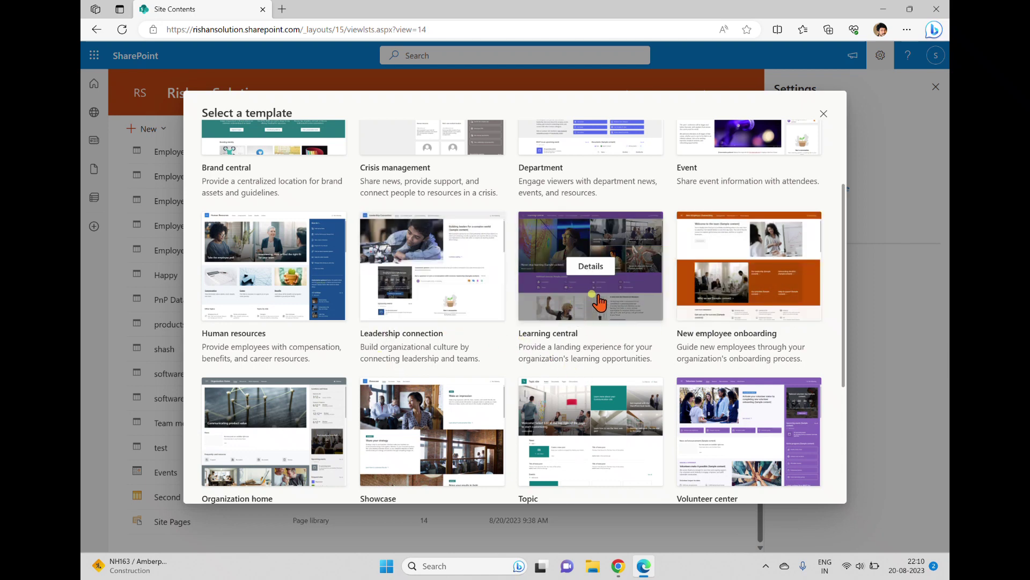
{"action": "left_click", "coordinate": [586, 267]}
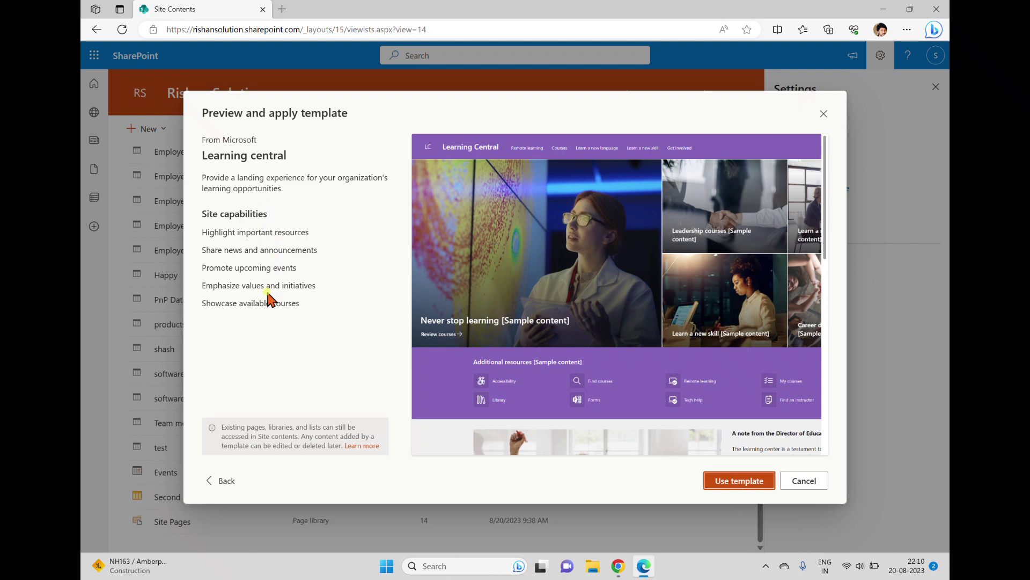
Highlight Learning central's resources, upcoming events and courses capabilities, then apply the template.
{"action": "left_click_drag", "start_coordinate": [309, 233], "coordinate": [253, 244]}
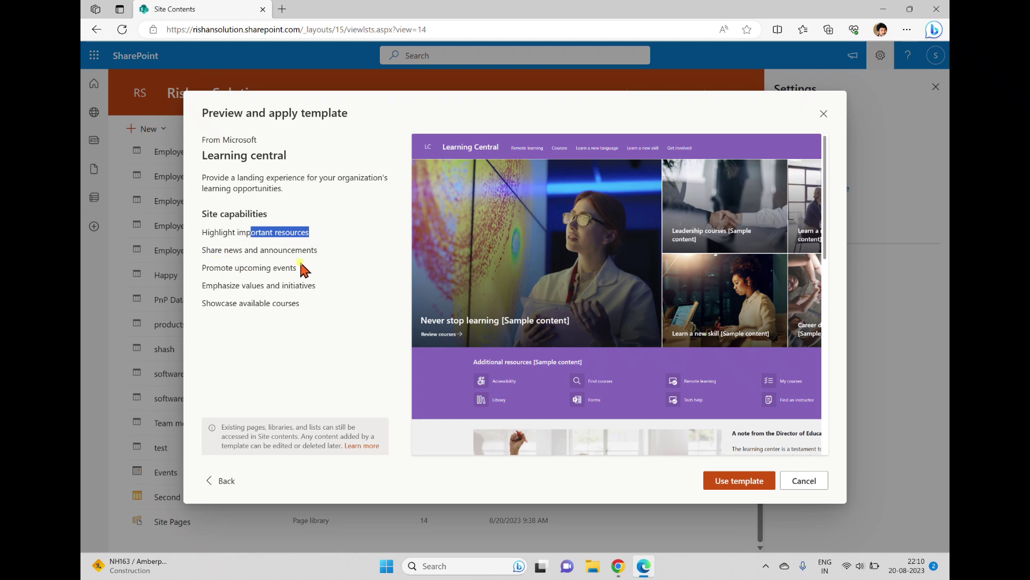
{"action": "left_click_drag", "start_coordinate": [298, 269], "coordinate": [206, 272]}
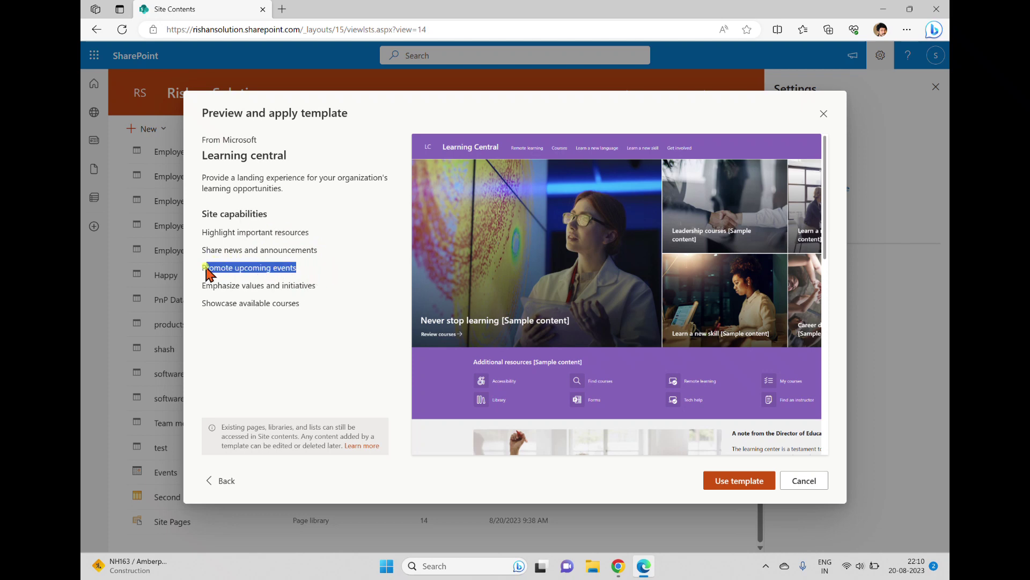
{"action": "left_click", "coordinate": [324, 285]}
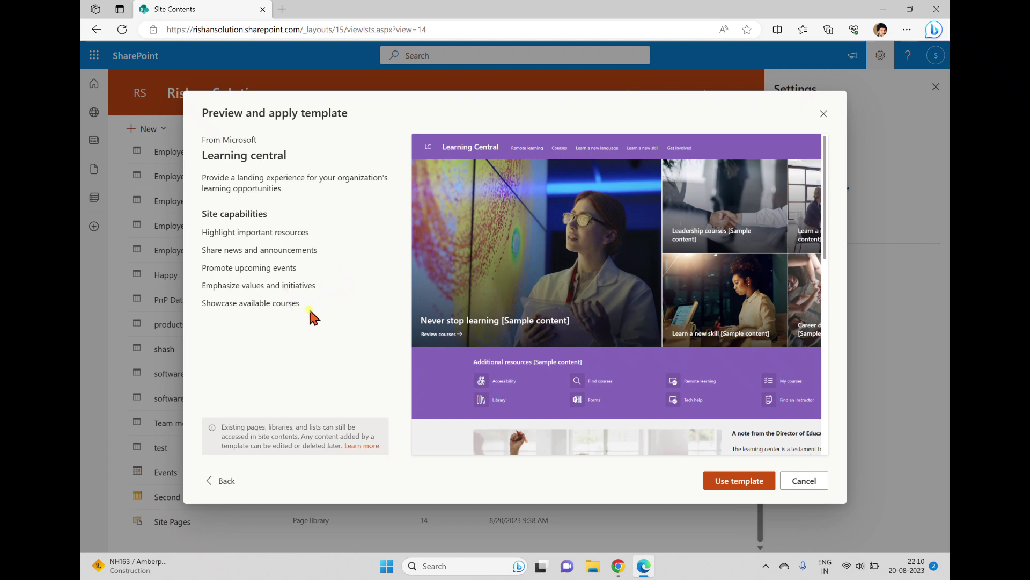
{"action": "left_click_drag", "start_coordinate": [309, 310], "coordinate": [208, 309]}
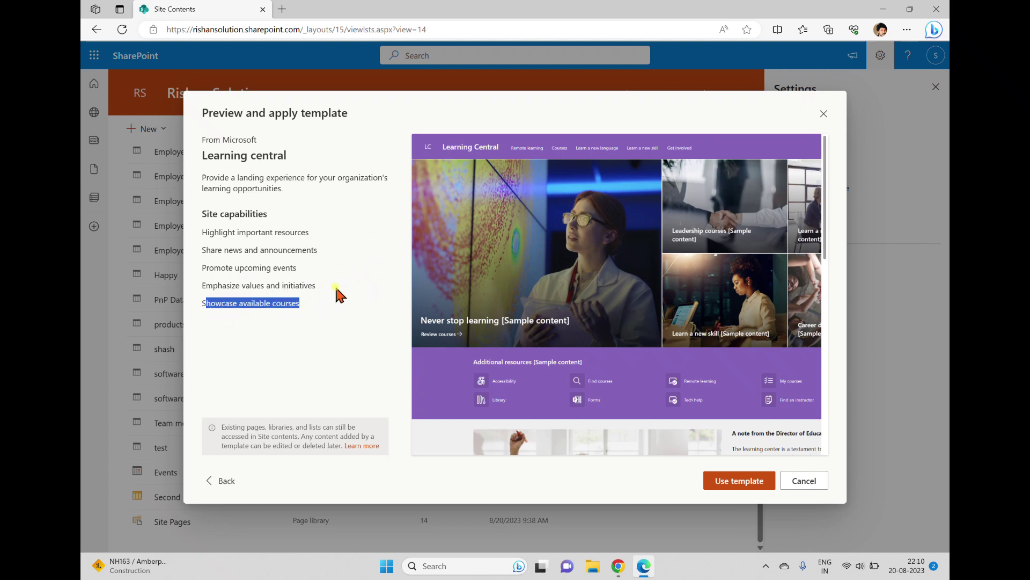
{"action": "left_click", "coordinate": [738, 481]}
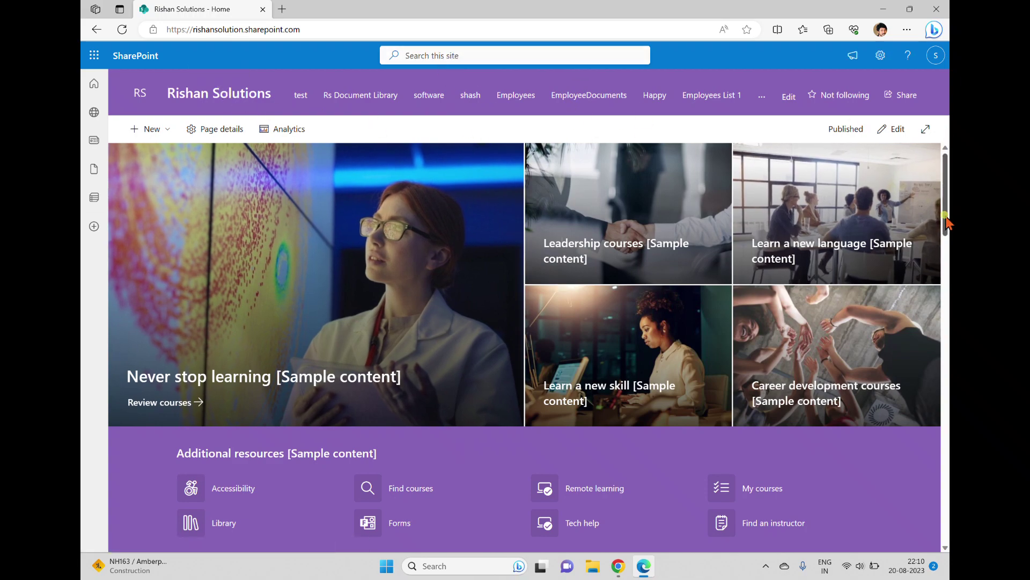
Scroll down the Learning central home page to its upcoming events and environment section.
{"action": "left_click_drag", "start_coordinate": [949, 223], "coordinate": [950, 465]}
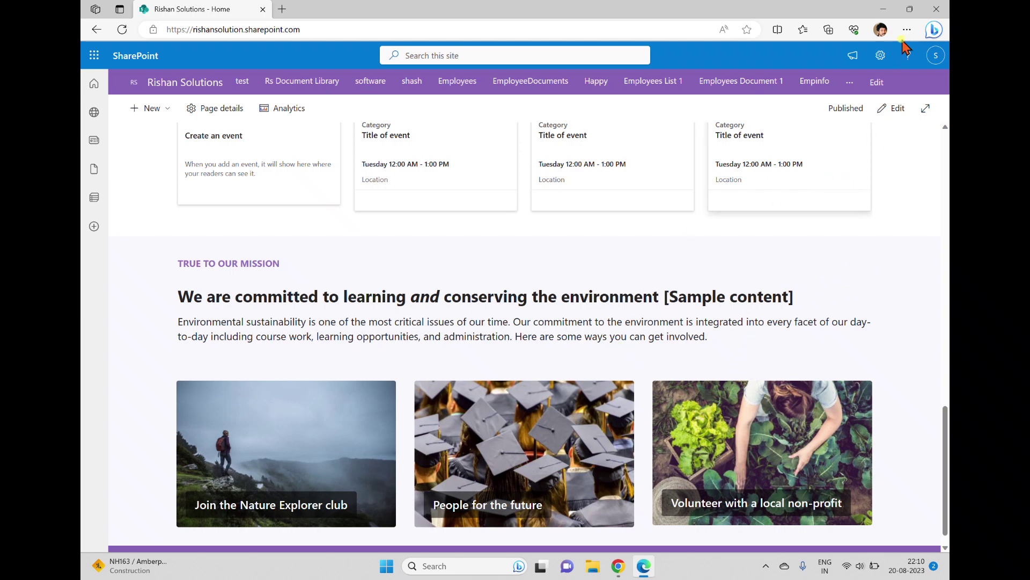
Confirm in the template history that Learning central sits above New employee onboarding, then close Site information.
{"action": "left_click", "coordinate": [881, 56]}
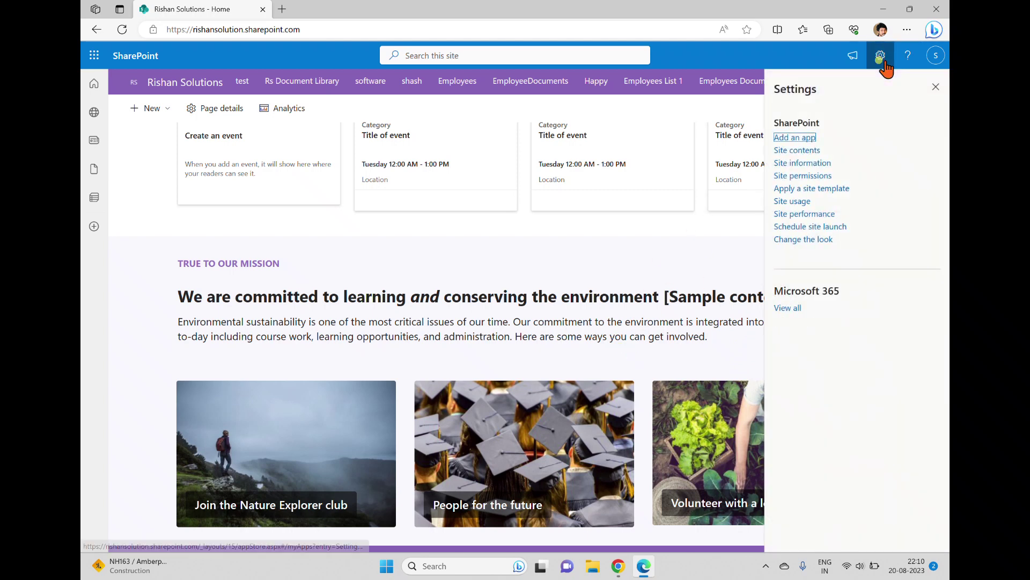
{"action": "left_click", "coordinate": [789, 165]}
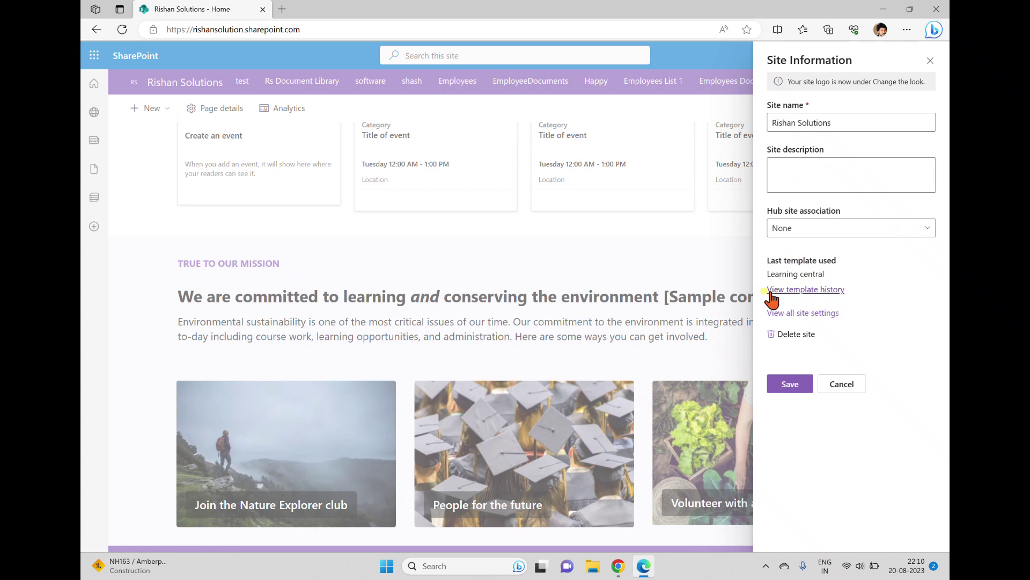
{"action": "left_click", "coordinate": [788, 292]}
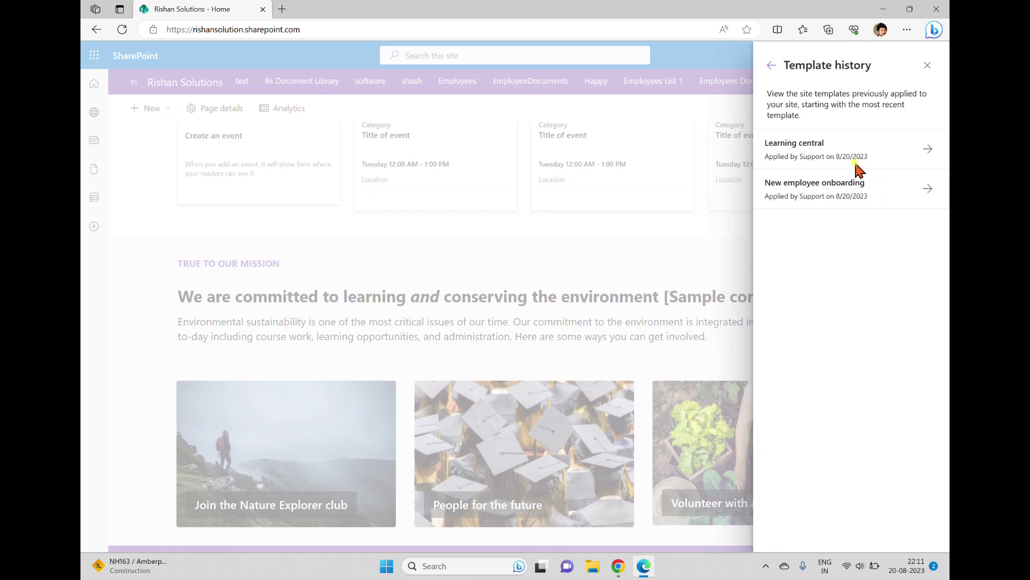
{"action": "left_click_drag", "start_coordinate": [832, 143], "coordinate": [759, 150]}
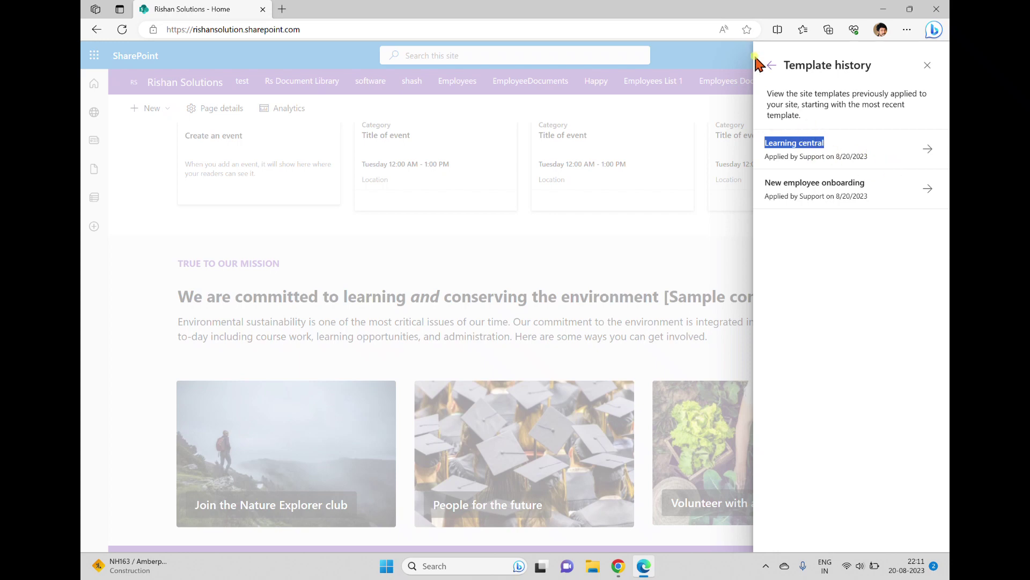
{"action": "left_click", "coordinate": [772, 65]}
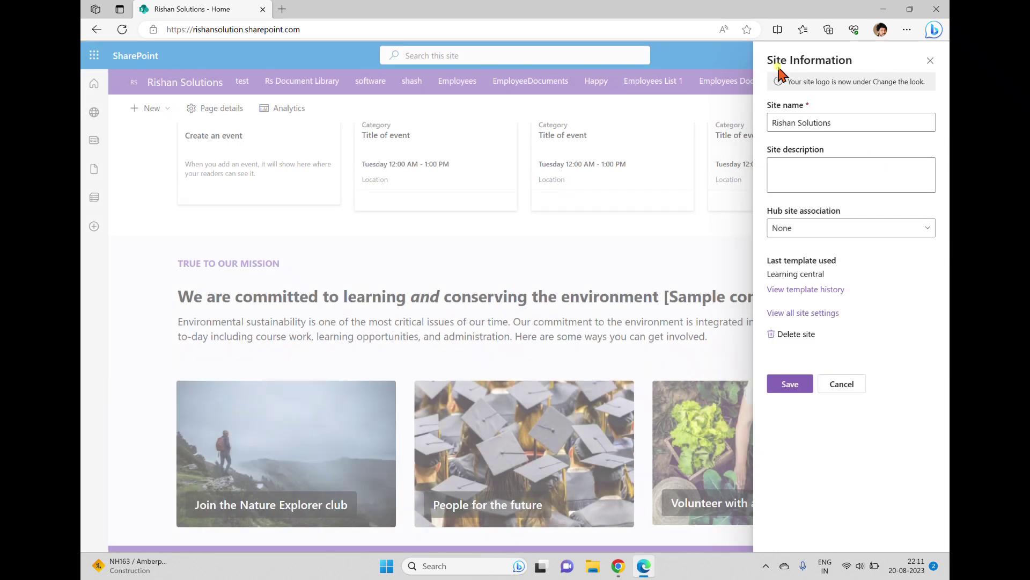
{"action": "left_click", "coordinate": [932, 64]}
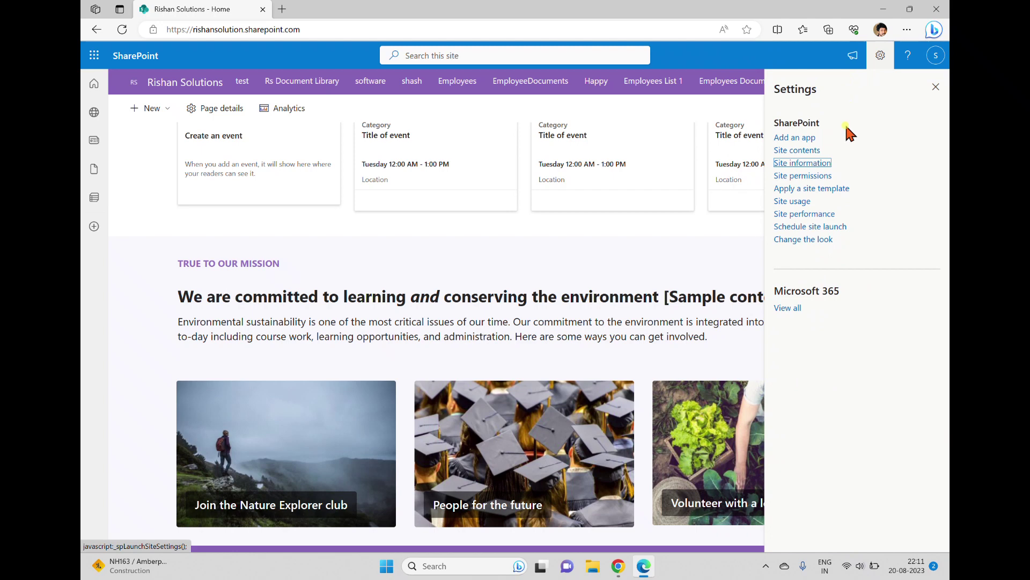
Open Site contents and scroll through the libraries and lists, with Site Pages now at 15 items.
{"action": "left_click", "coordinate": [802, 152]}
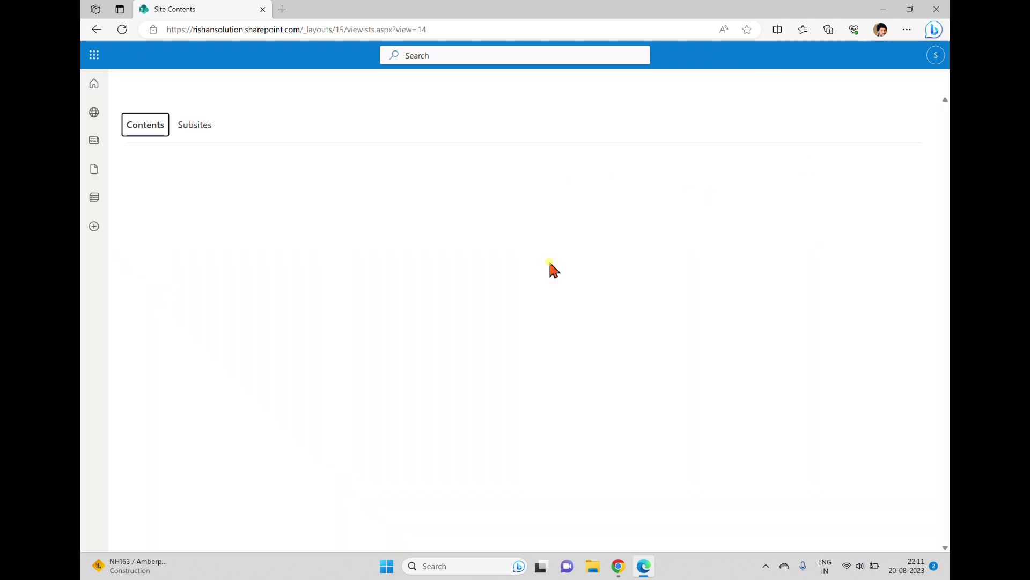
{"action": "scroll", "coordinate": [443, 265], "scroll_direction": "down", "scroll_amount": 1}
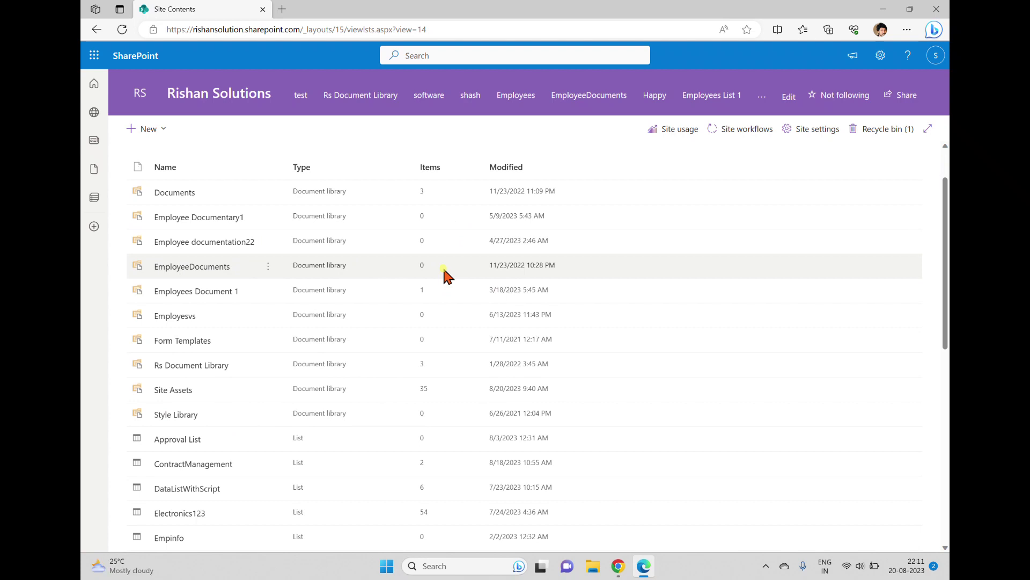
{"action": "scroll", "coordinate": [443, 268], "scroll_direction": "down", "scroll_amount": 1}
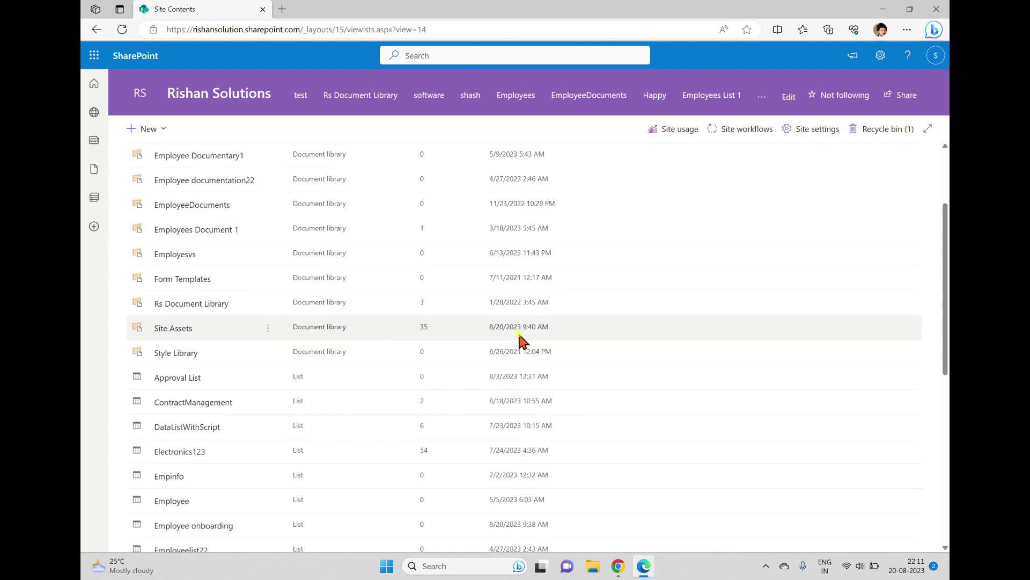
{"action": "scroll", "coordinate": [492, 332], "scroll_direction": "down", "scroll_amount": 1}
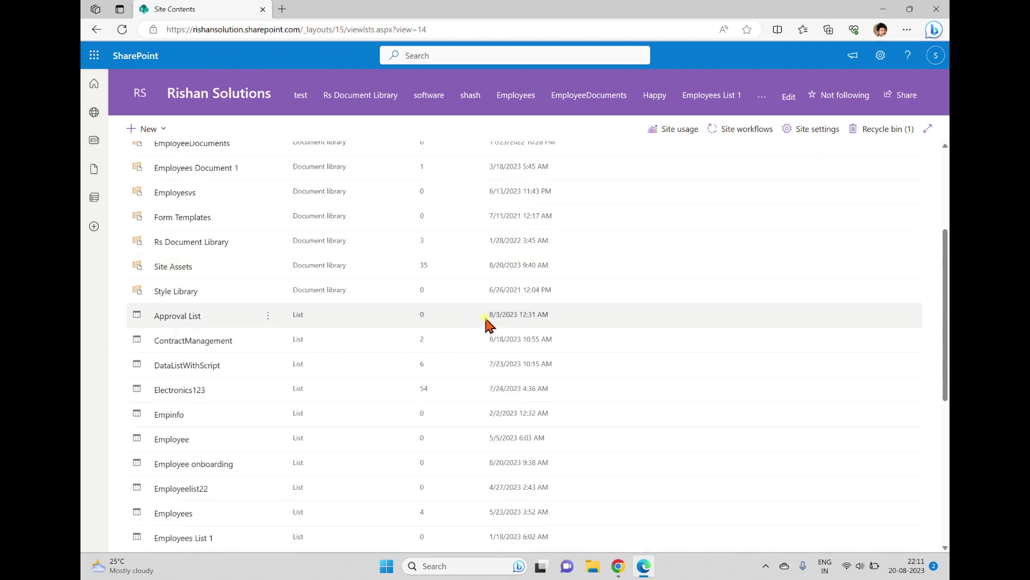
{"action": "scroll", "coordinate": [486, 323], "scroll_direction": "down", "scroll_amount": 3}
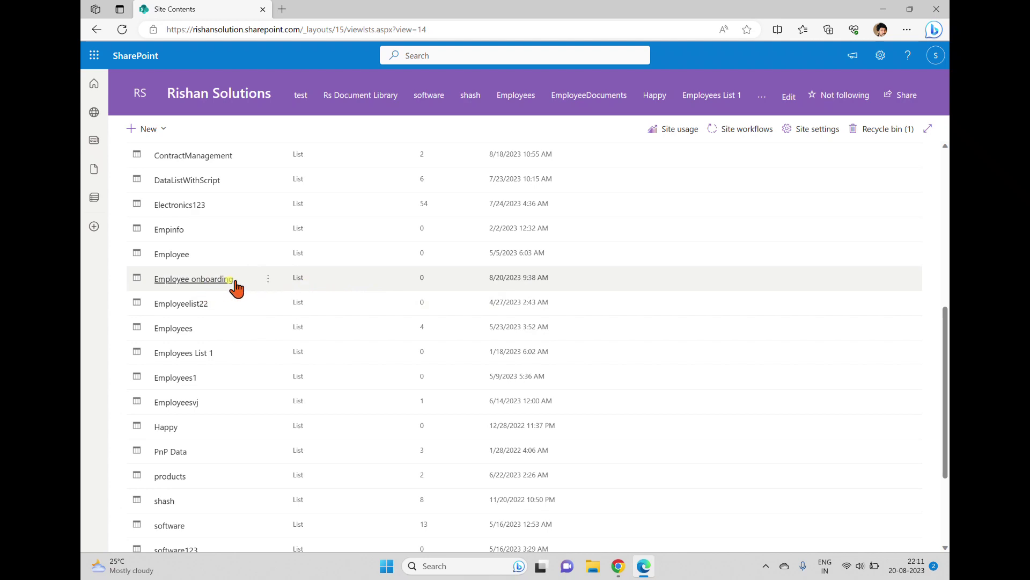
{"action": "scroll", "coordinate": [316, 298], "scroll_direction": "down", "scroll_amount": 3}
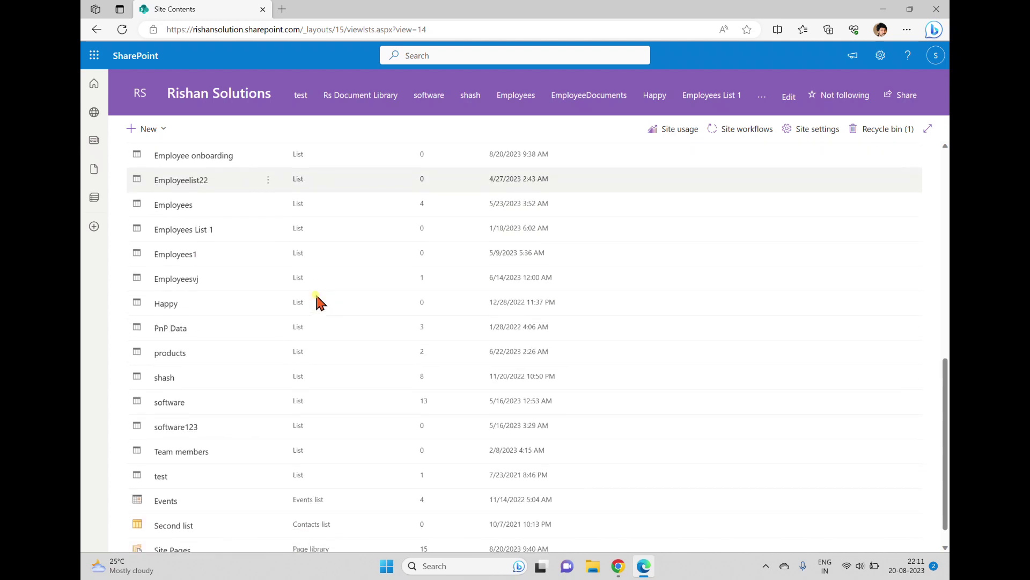
{"action": "scroll", "coordinate": [317, 298], "scroll_direction": "up", "scroll_amount": 4}
{"action": "scroll", "coordinate": [317, 297], "scroll_direction": "up", "scroll_amount": 5}
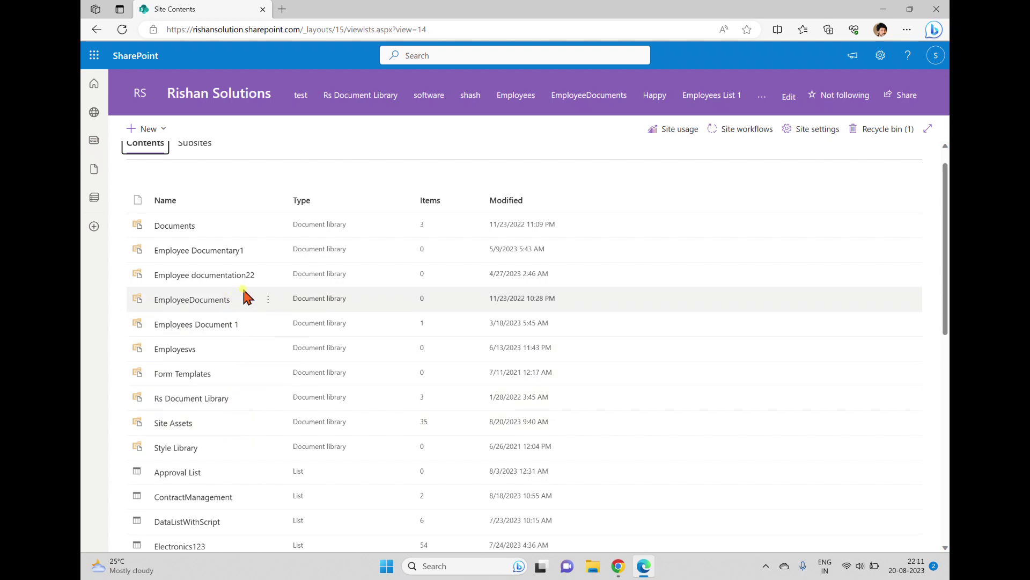
{"action": "scroll", "coordinate": [349, 343], "scroll_direction": "down", "scroll_amount": 1}
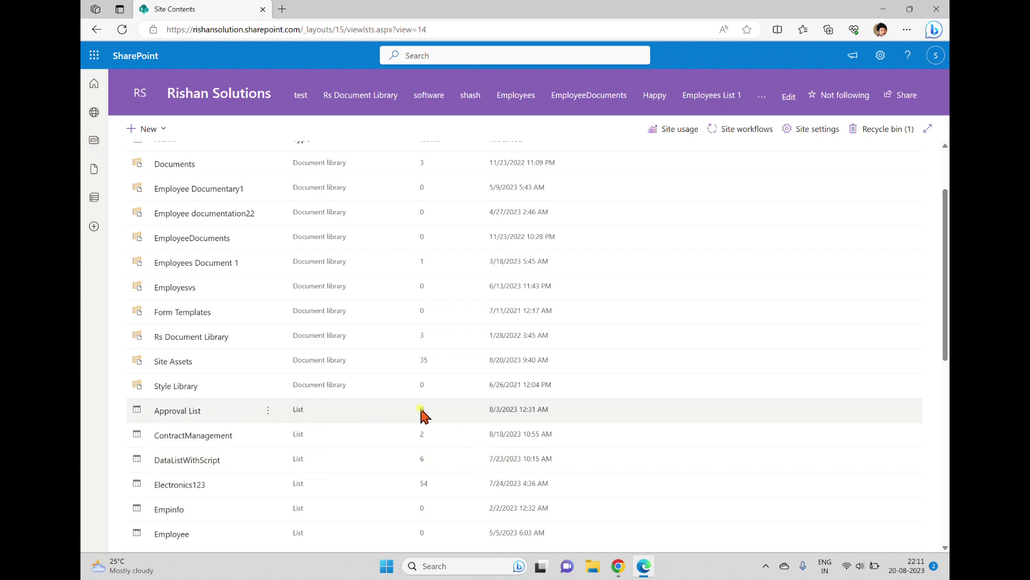
{"action": "scroll", "coordinate": [668, 336], "scroll_direction": "down", "scroll_amount": 2}
{"action": "scroll", "coordinate": [668, 336], "scroll_direction": "down", "scroll_amount": 5}
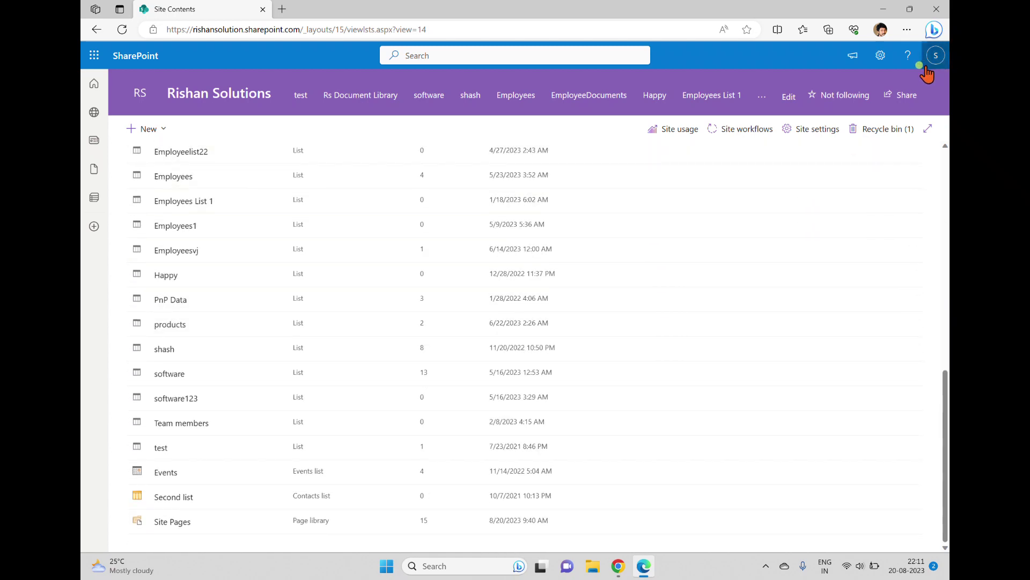
Open the Select a template gallery, scroll through the Microsoft templates, and close it unapplied.
{"action": "left_click", "coordinate": [873, 55]}
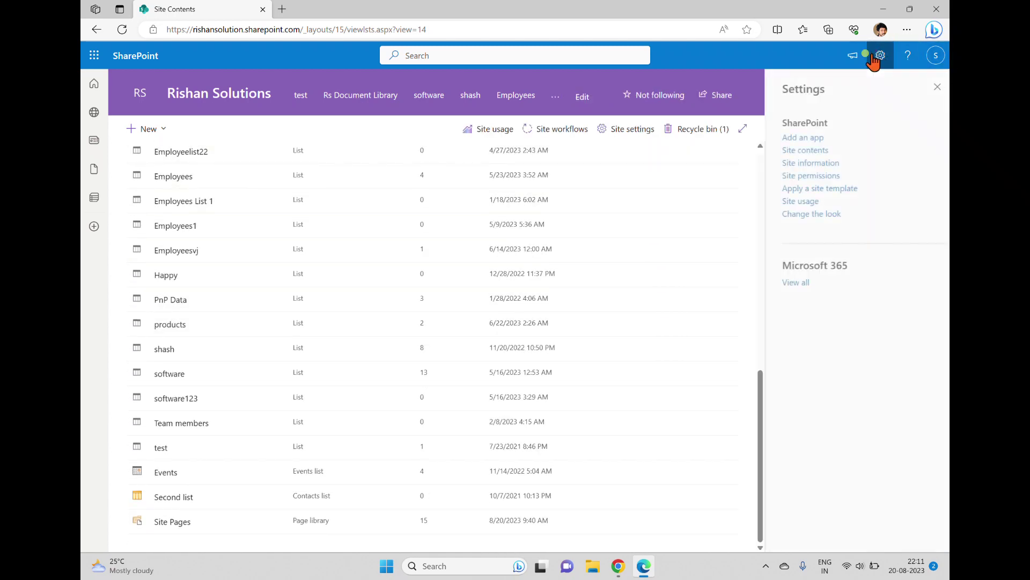
{"action": "left_click", "coordinate": [812, 189]}
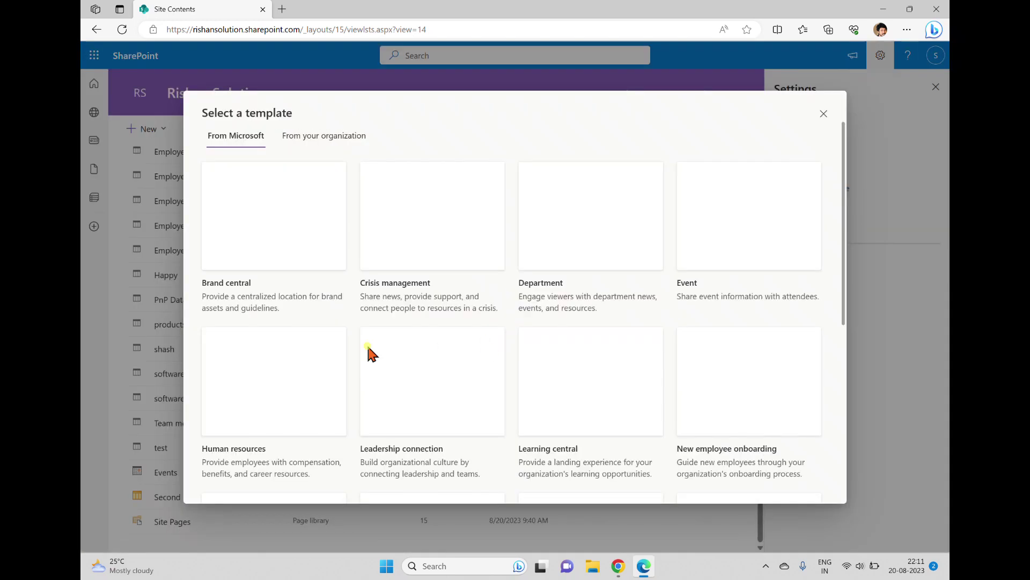
{"action": "mouse_move", "coordinate": [568, 214]}
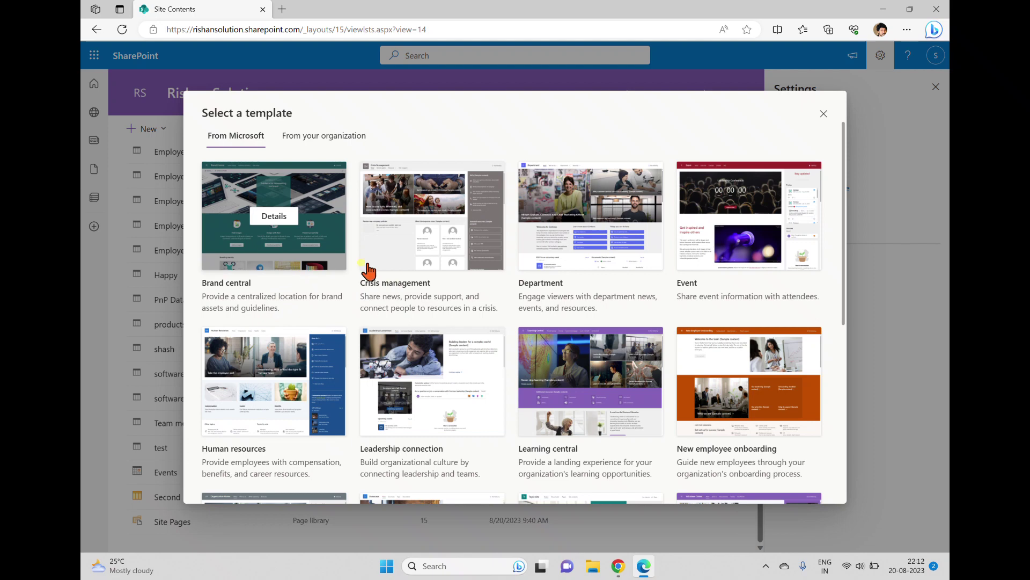
{"action": "scroll", "coordinate": [278, 302], "scroll_direction": "down", "scroll_amount": 2}
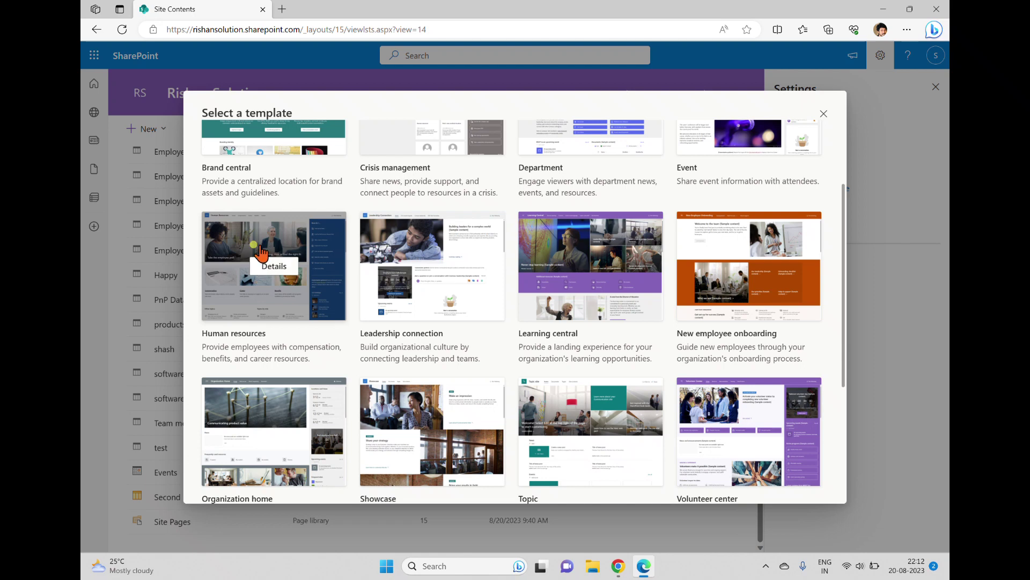
{"action": "left_click", "coordinate": [824, 114]}
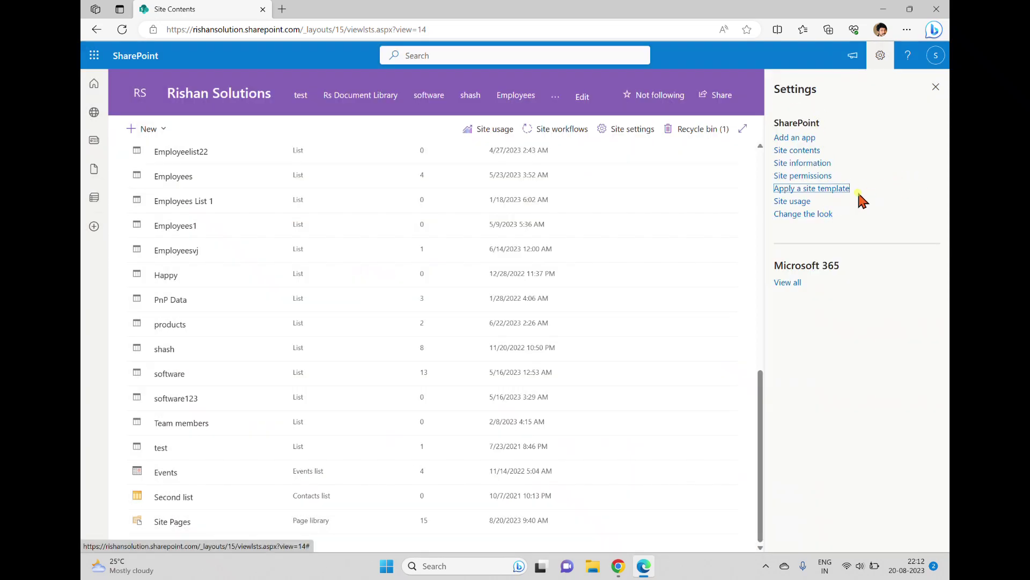